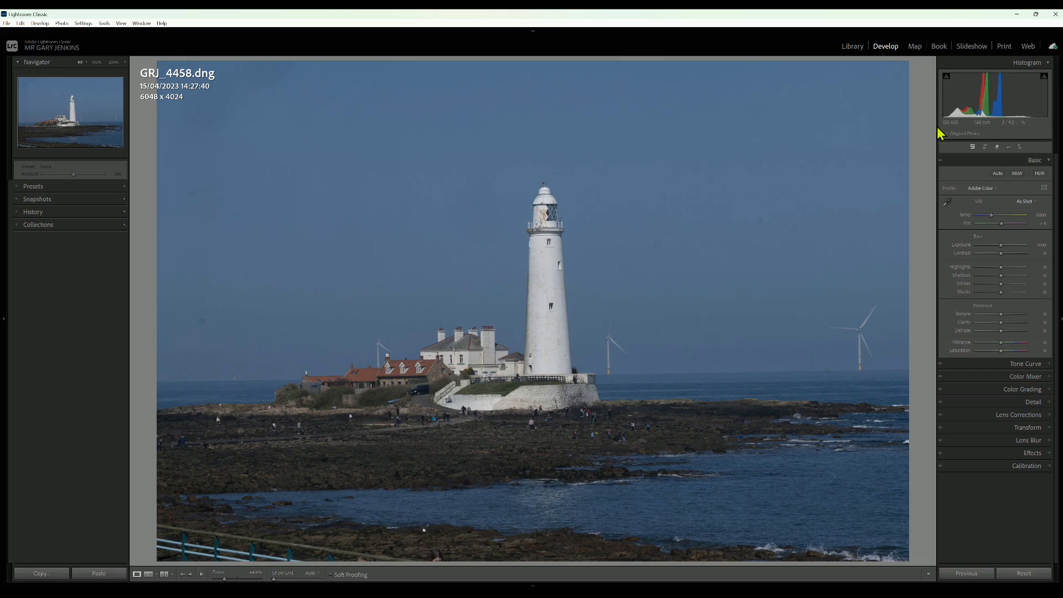
# Open the crop tool and cycle through its composition overlays until the rule-of-thirds grid returns.
pyautogui.click(986, 147)
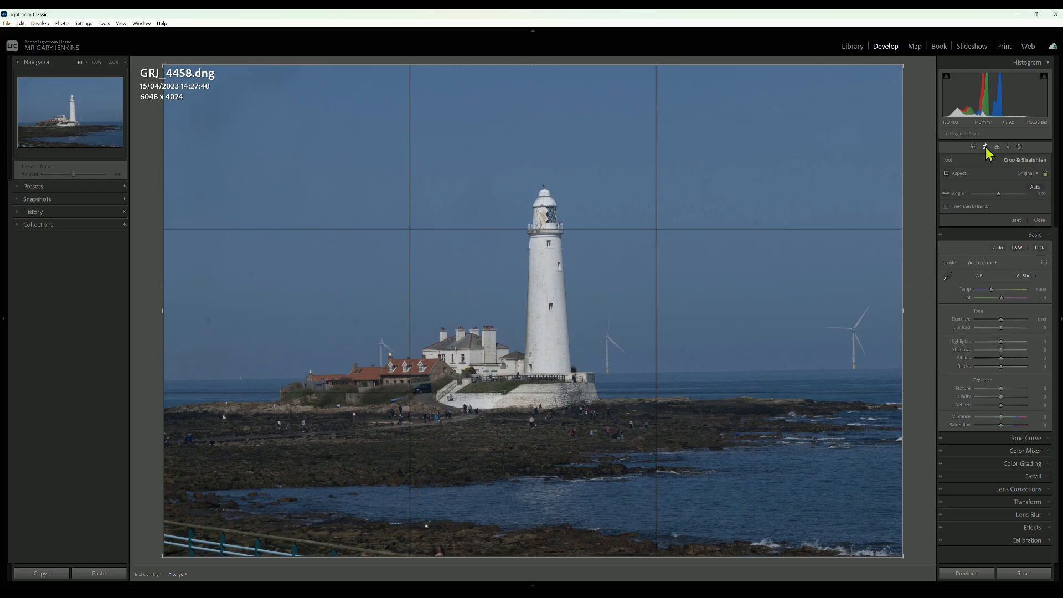
pyautogui.press('o')
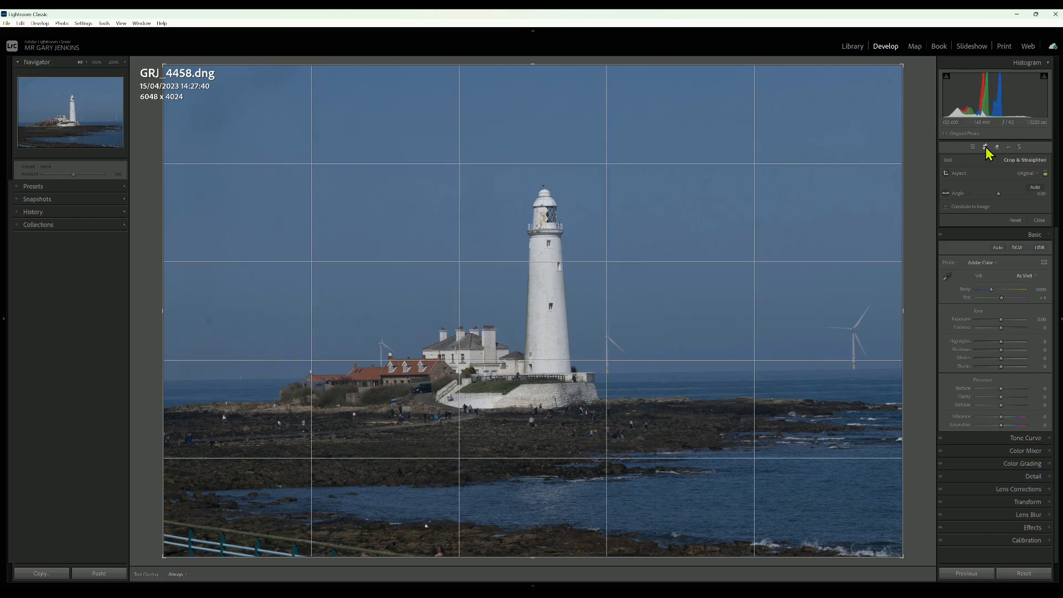
pyautogui.press('o')
pyautogui.press('o')
pyautogui.press('o')
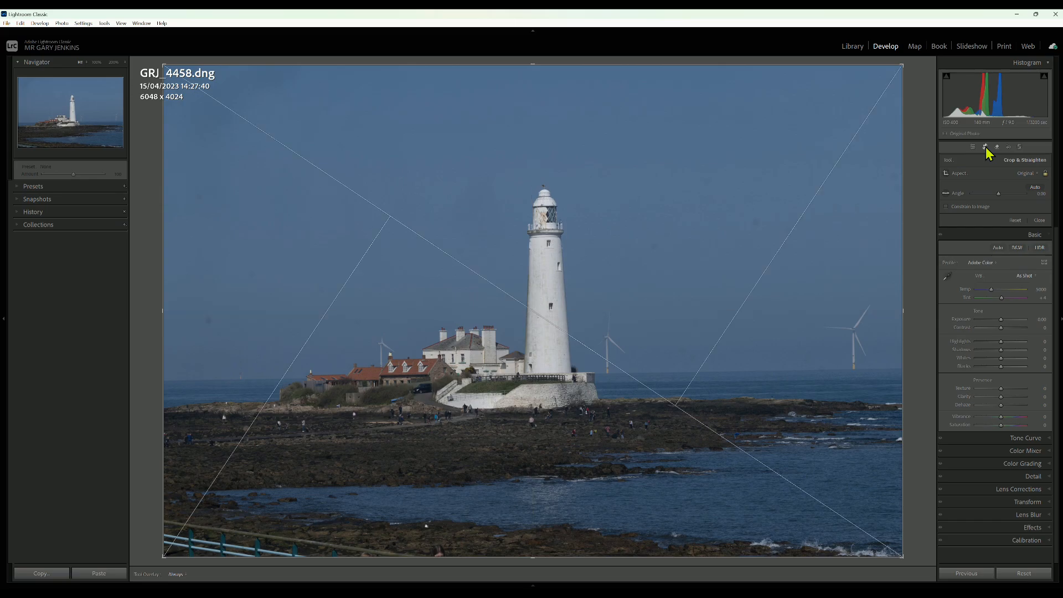
pyautogui.press('o')
pyautogui.press('o')
pyautogui.press('o')
pyautogui.press('o')
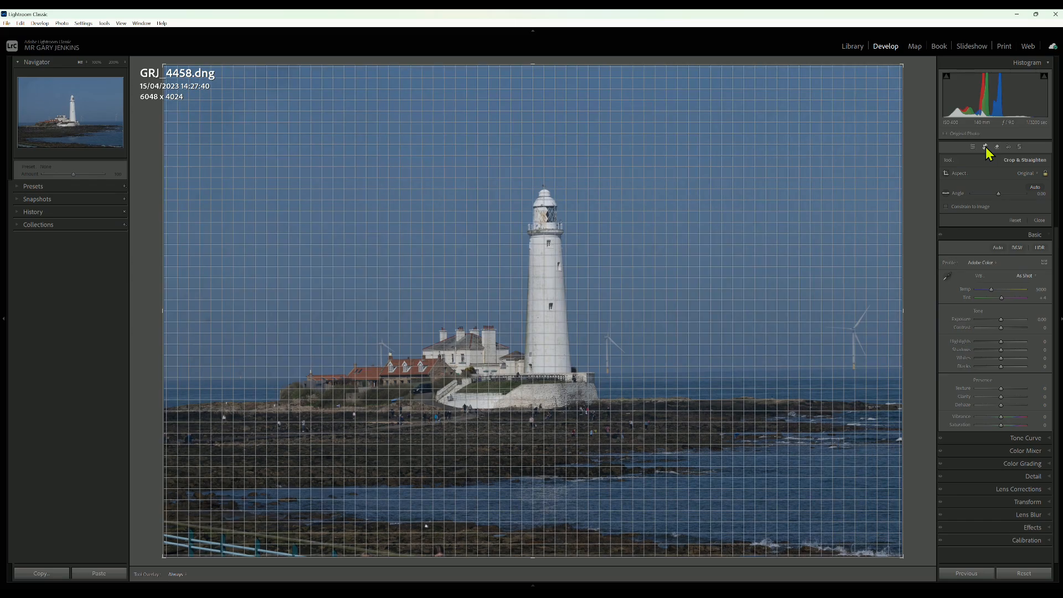
pyautogui.press('o')
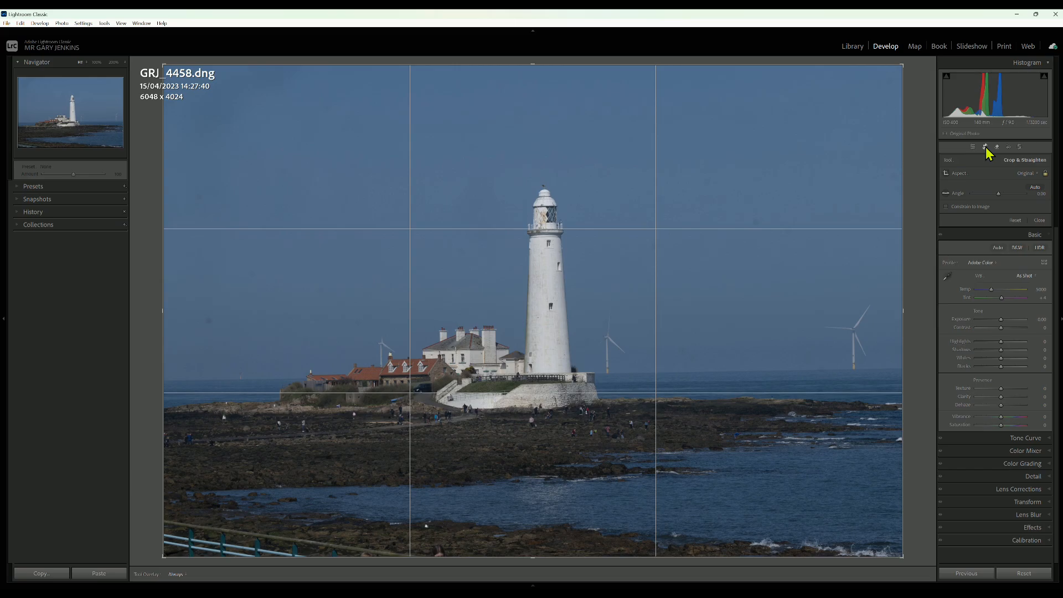
# Straighten the photo automatically, change the crop angle to about -1.9, and close the crop tool.
pyautogui.click(1035, 189)
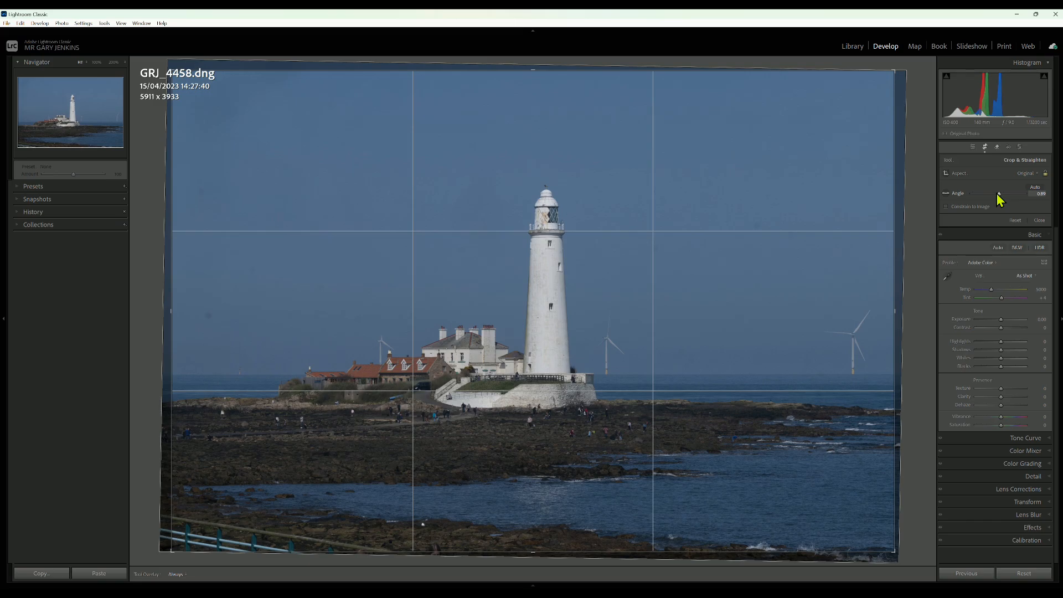
pyautogui.moveTo(1001, 193)
pyautogui.mouseDown()
pyautogui.moveTo(1009, 192)
pyautogui.moveTo(983, 192)
pyautogui.moveTo(1004, 191)
pyautogui.mouseUp()
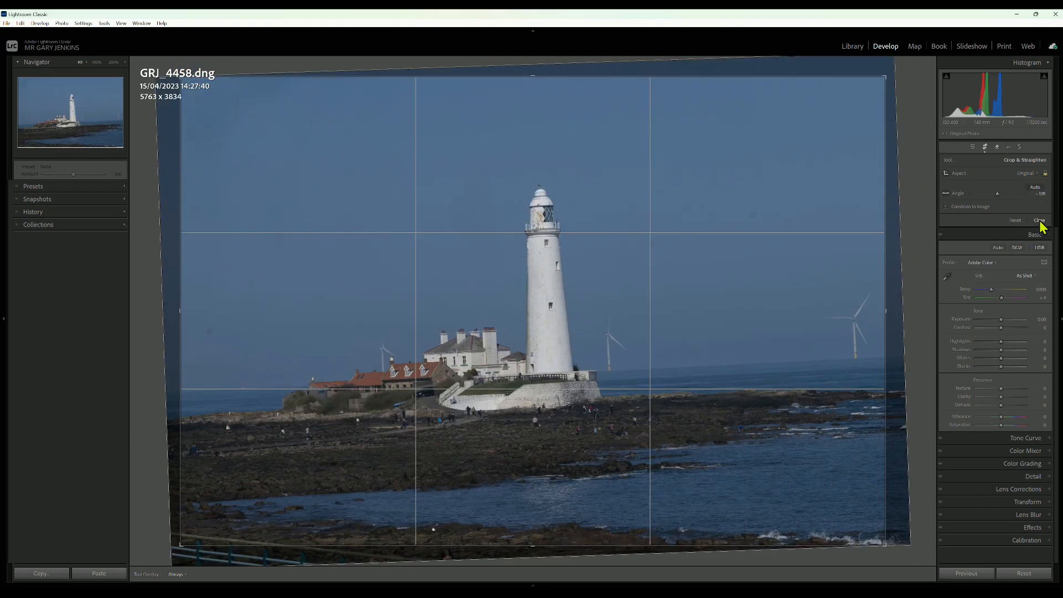
pyautogui.click(1040, 221)
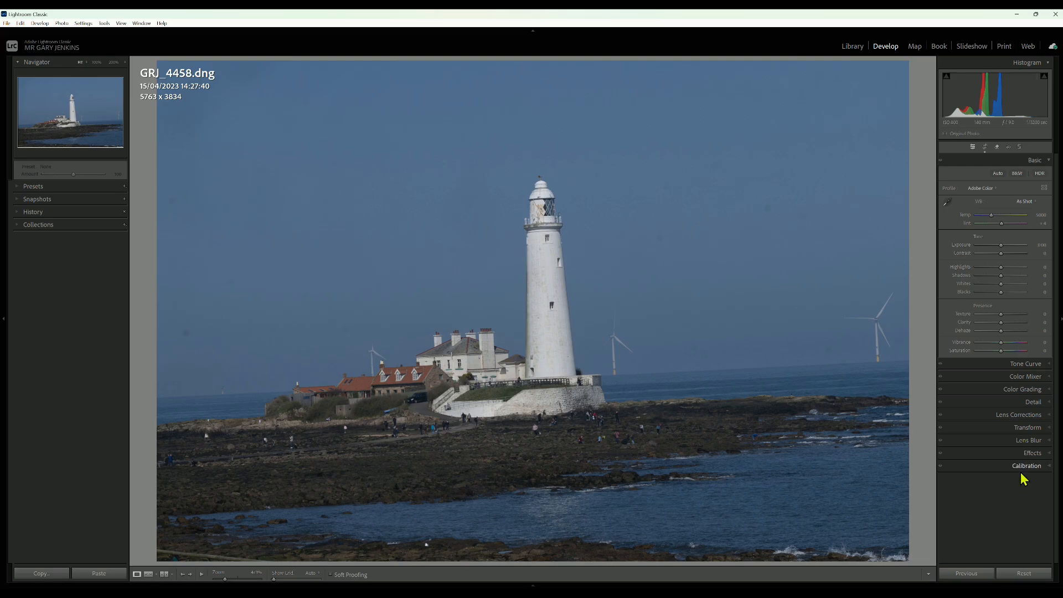
# Apply the Auto Upright correction and manually set Vertical to -49, Horizontal to +19 and X Offset to about +14.
pyautogui.click(1051, 430)
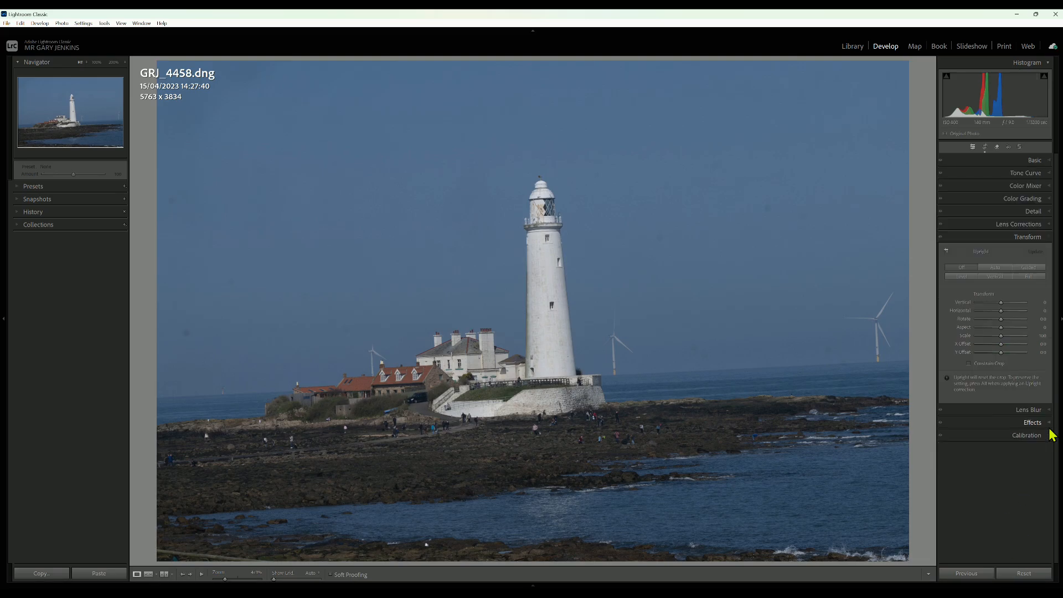
pyautogui.click(1000, 268)
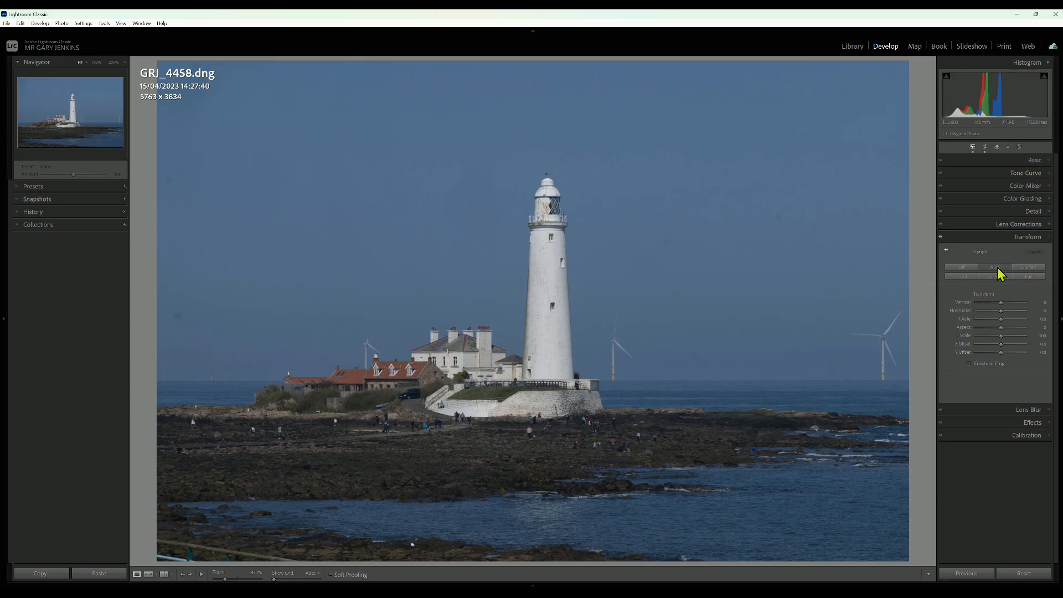
pyautogui.moveTo(1000, 304)
pyautogui.mouseDown()
pyautogui.moveTo(978, 304)
pyautogui.moveTo(1018, 300)
pyautogui.moveTo(995, 311)
pyautogui.mouseUp()
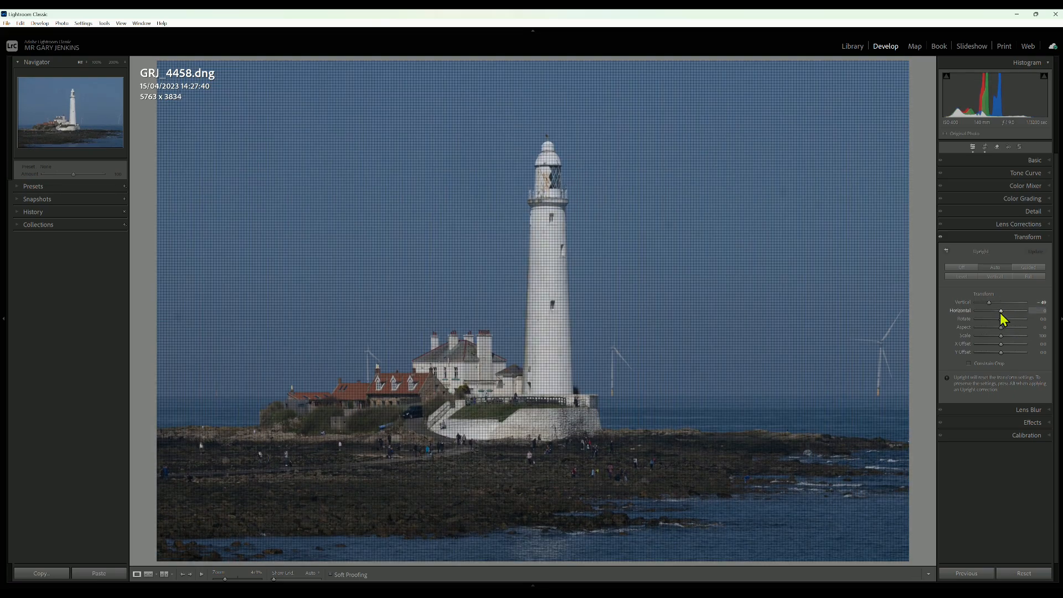
pyautogui.moveTo(1001, 312); pyautogui.dragTo(1006, 345)
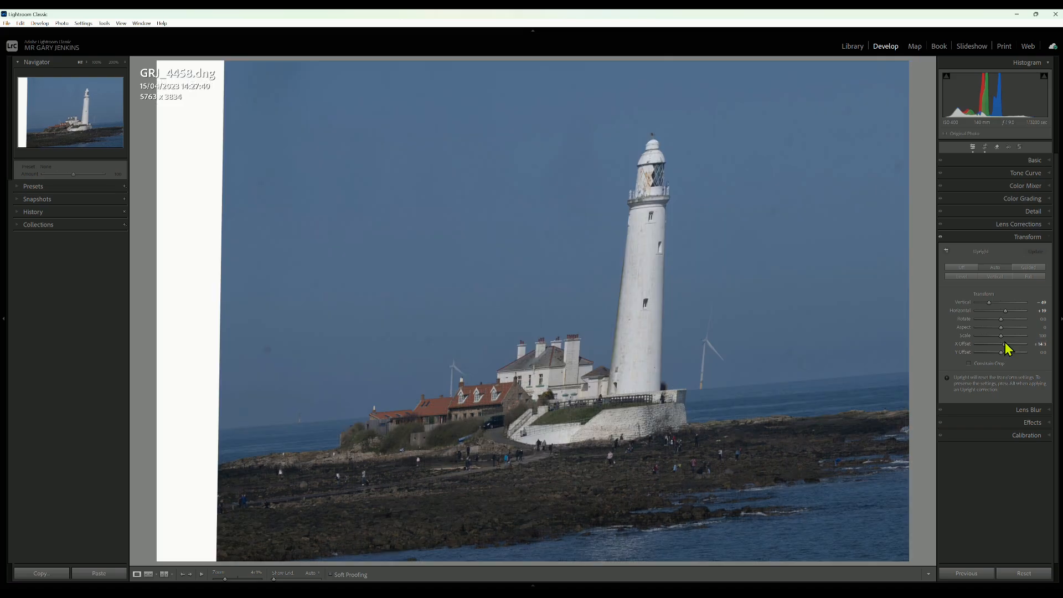
# Constrain the crop to the transformed image, switch Upright off and reapply the Auto Upright correction.
pyautogui.click(971, 364)
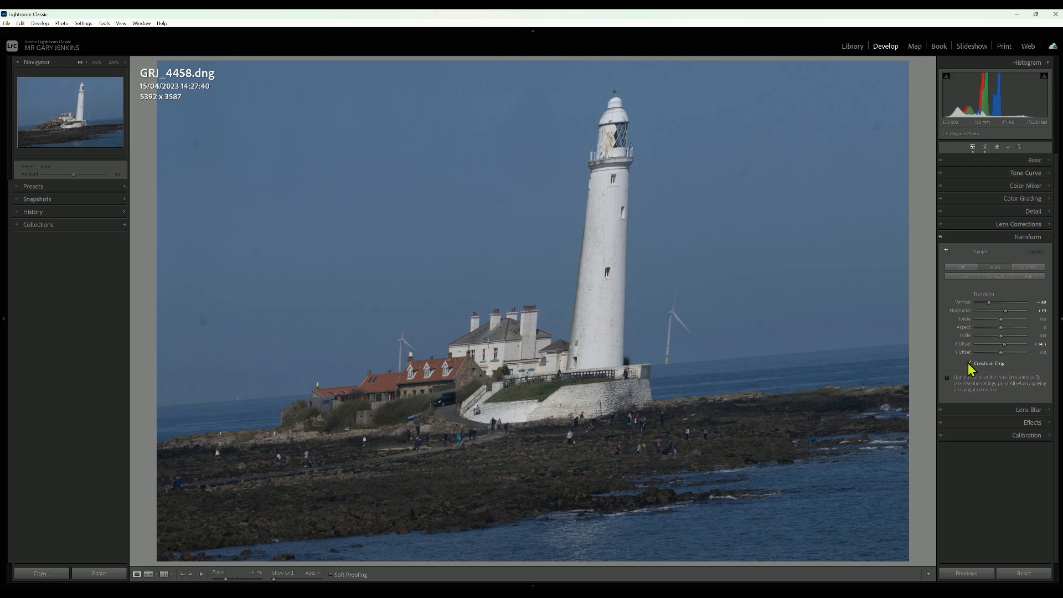
pyautogui.click(971, 268)
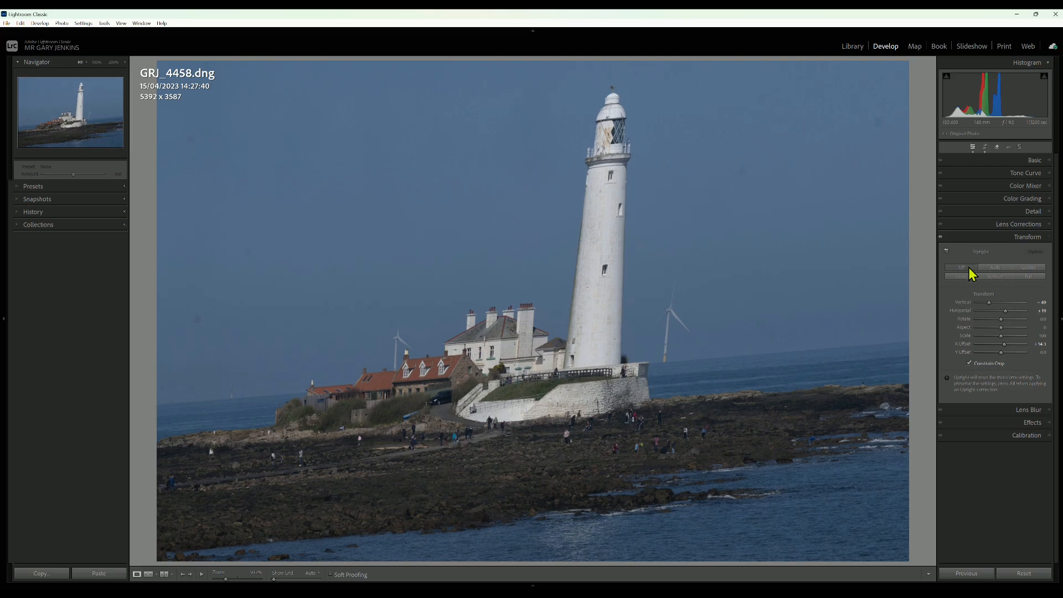
pyautogui.click(992, 270)
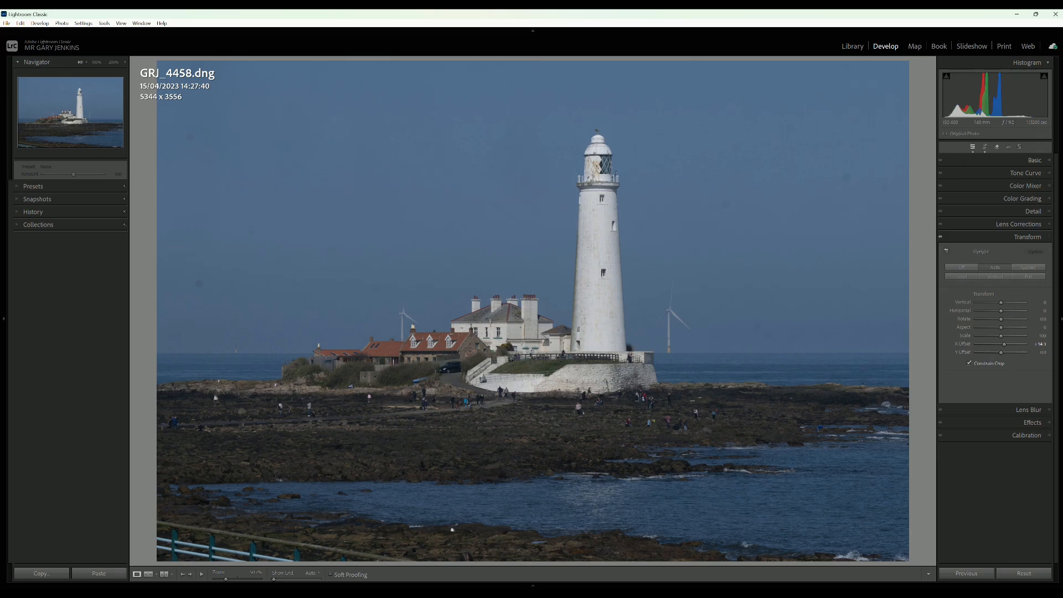
# Crop the photo to 4907 x 3265 and shift the image so the lighthouse sits near the right-hand third.
pyautogui.click(985, 148)
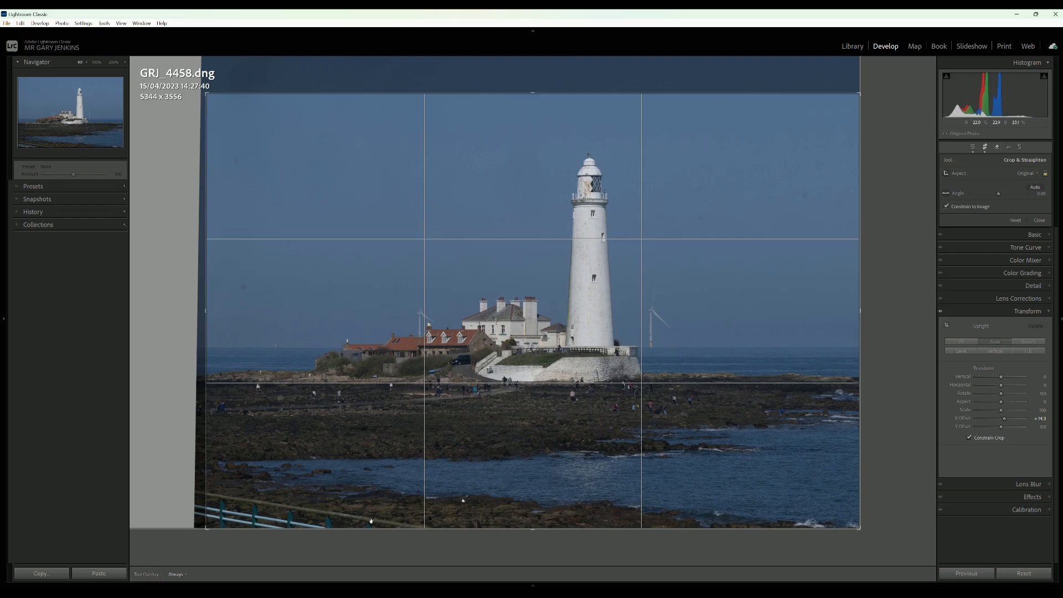
pyautogui.moveTo(534, 527); pyautogui.dragTo(534, 507)
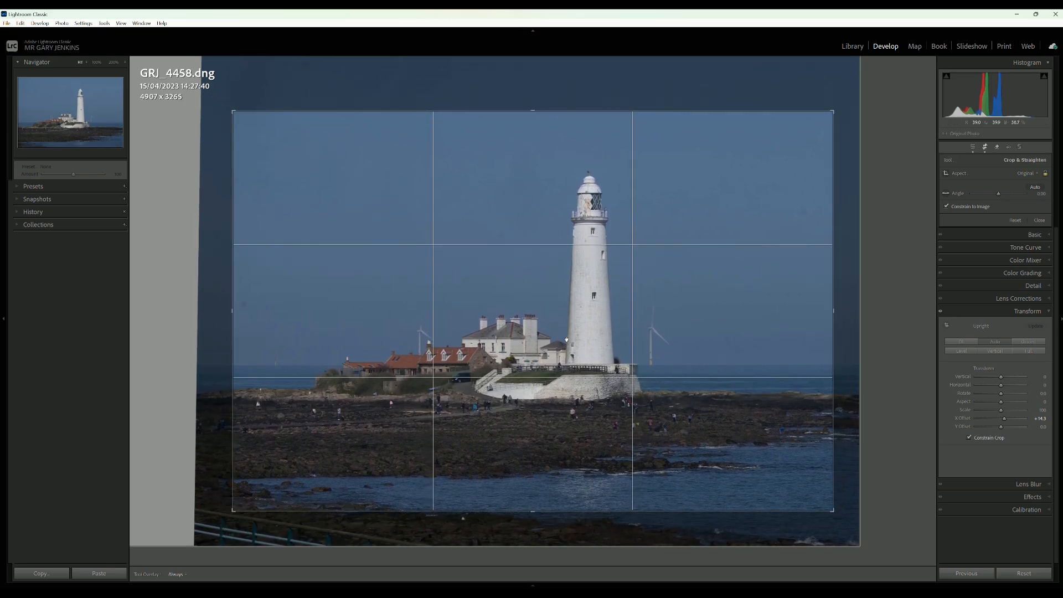
pyautogui.moveTo(567, 340); pyautogui.dragTo(597, 342)
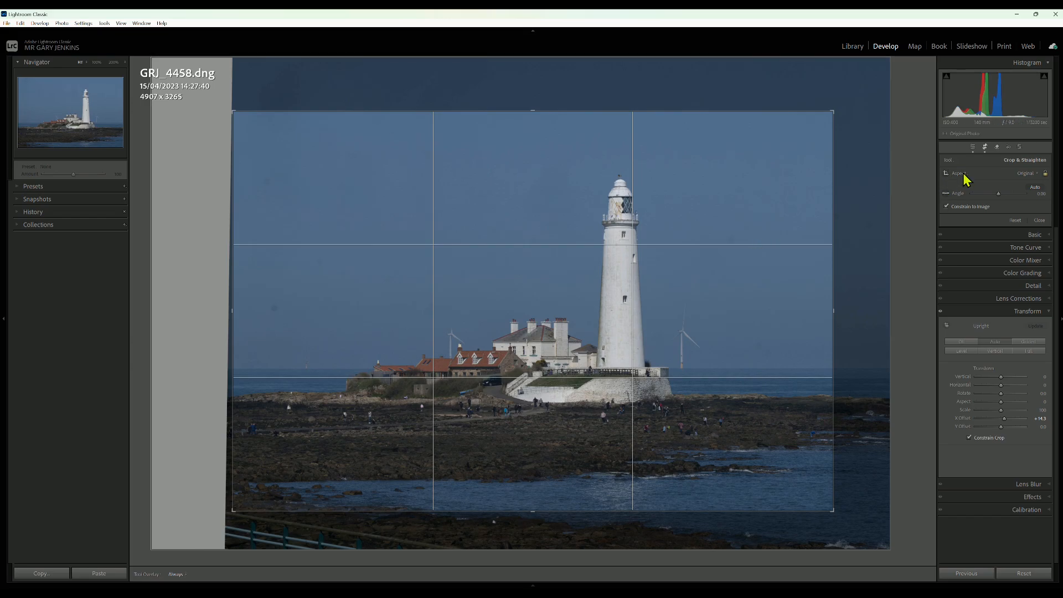
# Try the 1 x 1, 4 x 5 / 8 x 10 and 2 x 3 / 4 x 6 crop ratios and return to Original.
pyautogui.click(1039, 182)
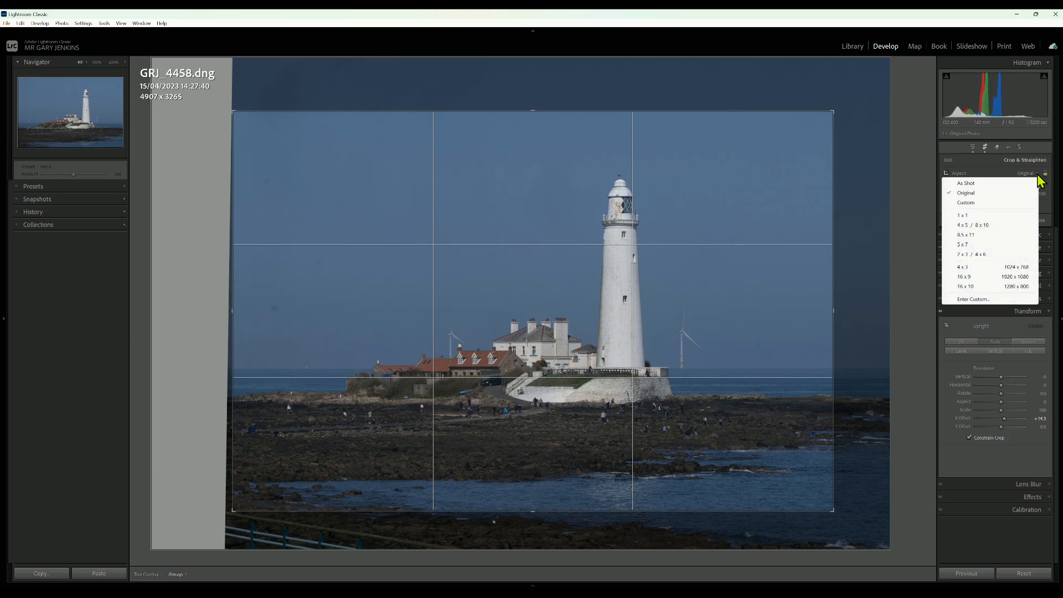
pyautogui.click(981, 215)
pyautogui.click(1035, 177)
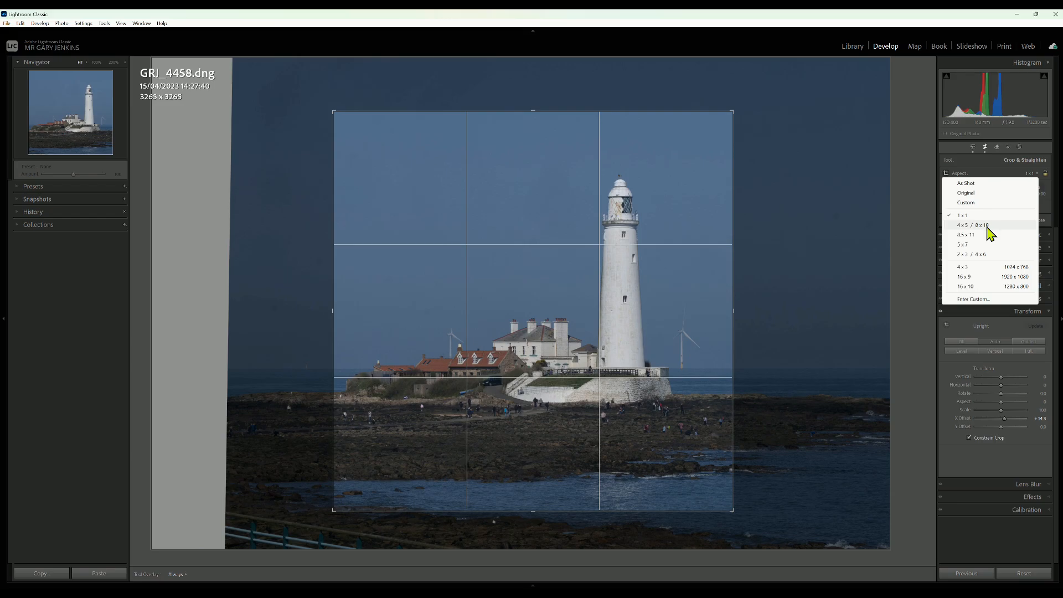
pyautogui.click(980, 225)
pyautogui.click(1034, 175)
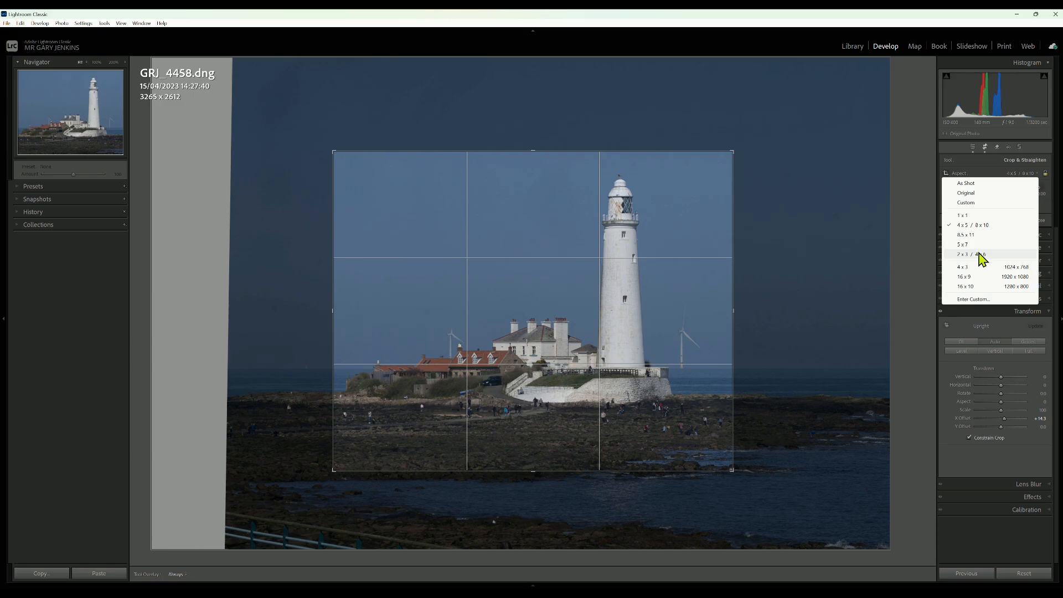
pyautogui.click(981, 255)
pyautogui.click(1037, 174)
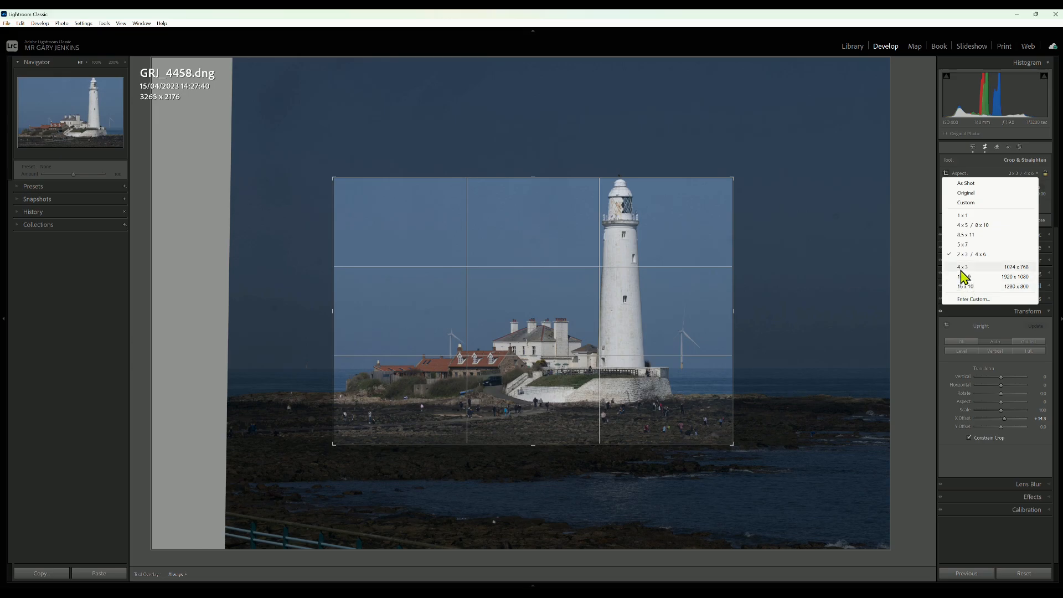
pyautogui.click(966, 192)
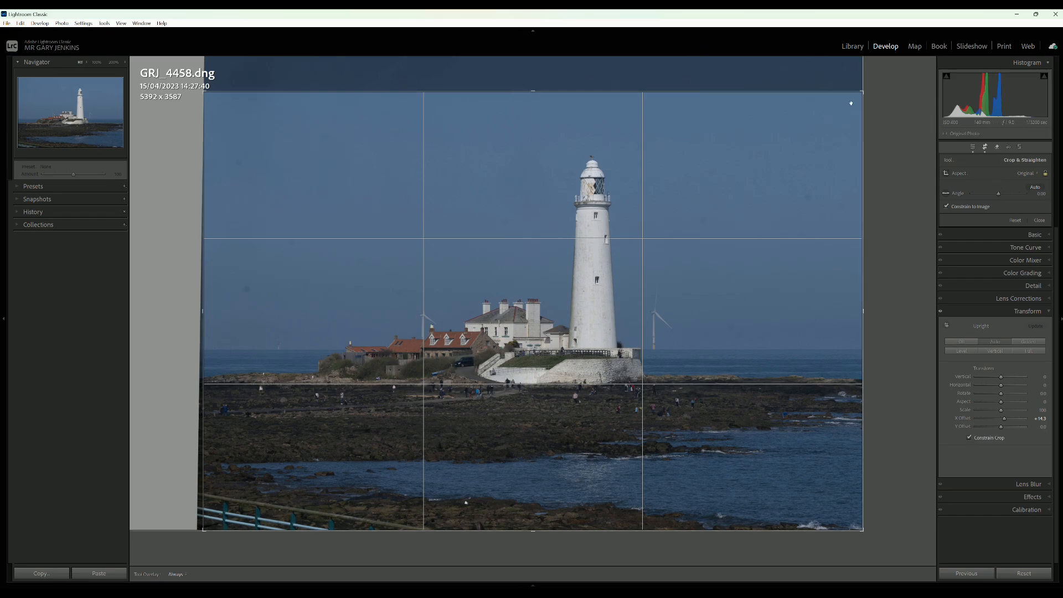
# Try resizing the crop from its corner and edges, and restore the full crop with the As Shot aspect ratio.
pyautogui.moveTo(863, 92)
pyautogui.mouseDown()
pyautogui.moveTo(772, 154)
pyautogui.moveTo(877, 65)
pyautogui.moveTo(814, 122)
pyautogui.moveTo(856, 85)
pyautogui.mouseUp()
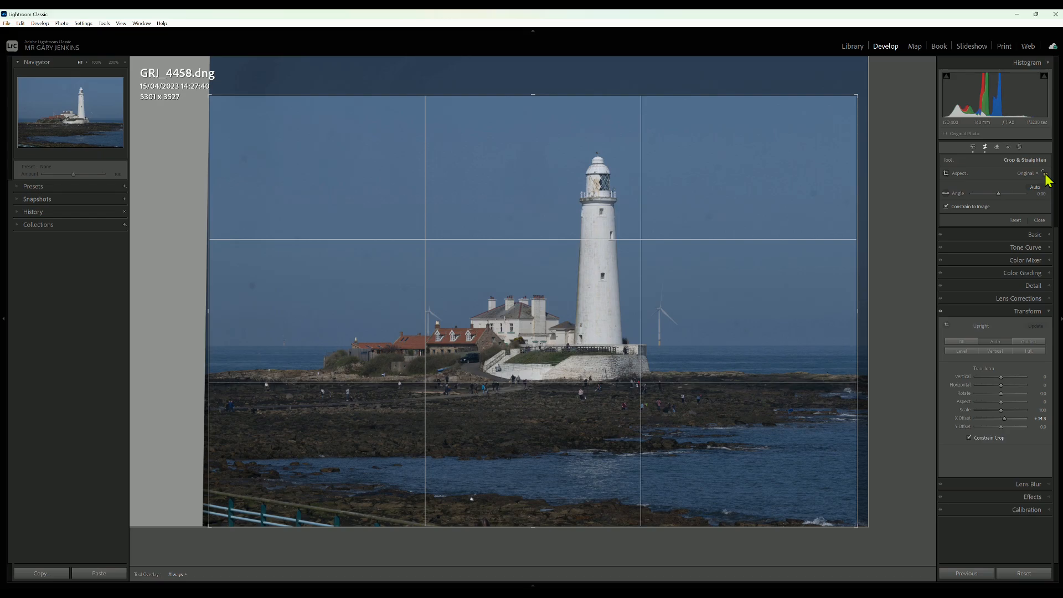
pyautogui.moveTo(861, 132); pyautogui.dragTo(888, 133)
pyautogui.moveTo(531, 95); pyautogui.dragTo(553, 64)
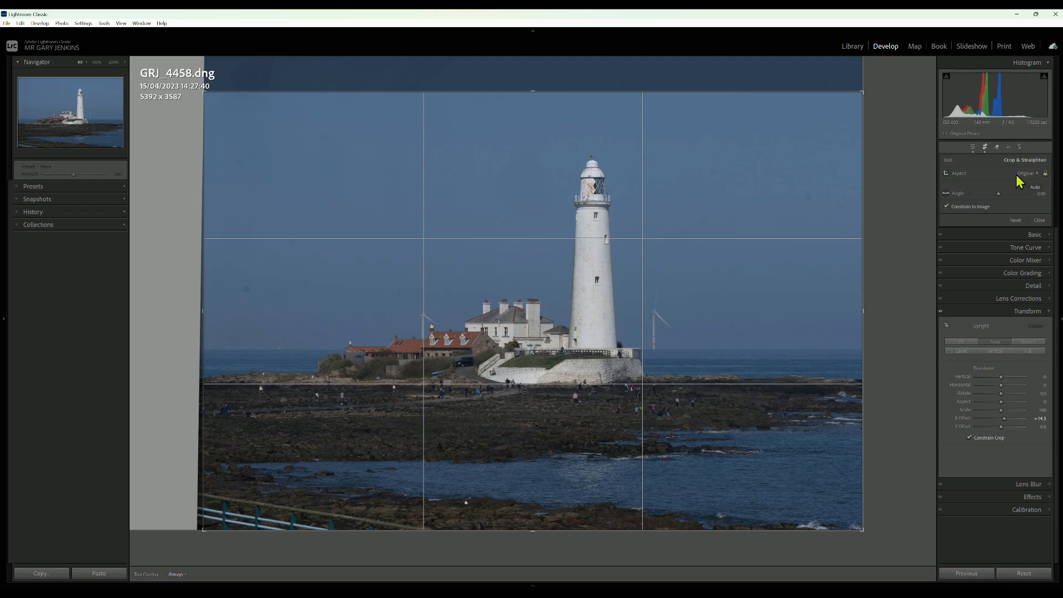
pyautogui.click(1038, 173)
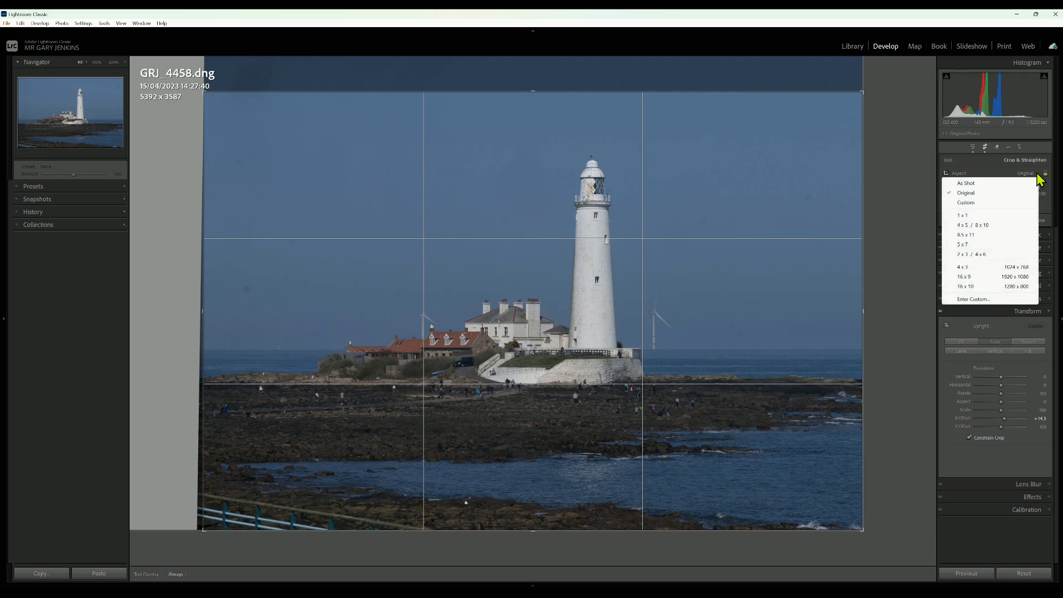
pyautogui.click(970, 186)
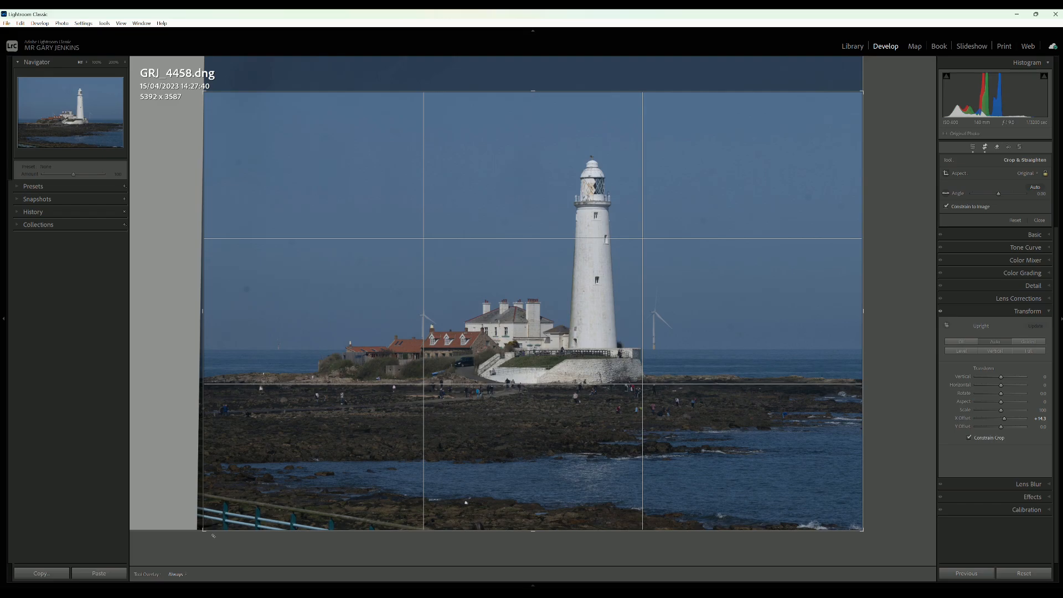
# Crop the photo to 4763 x 3169 with the lighthouse near the right-hand third line, and leave the crop tool.
pyautogui.moveTo(203, 531); pyautogui.dragTo(241, 505)
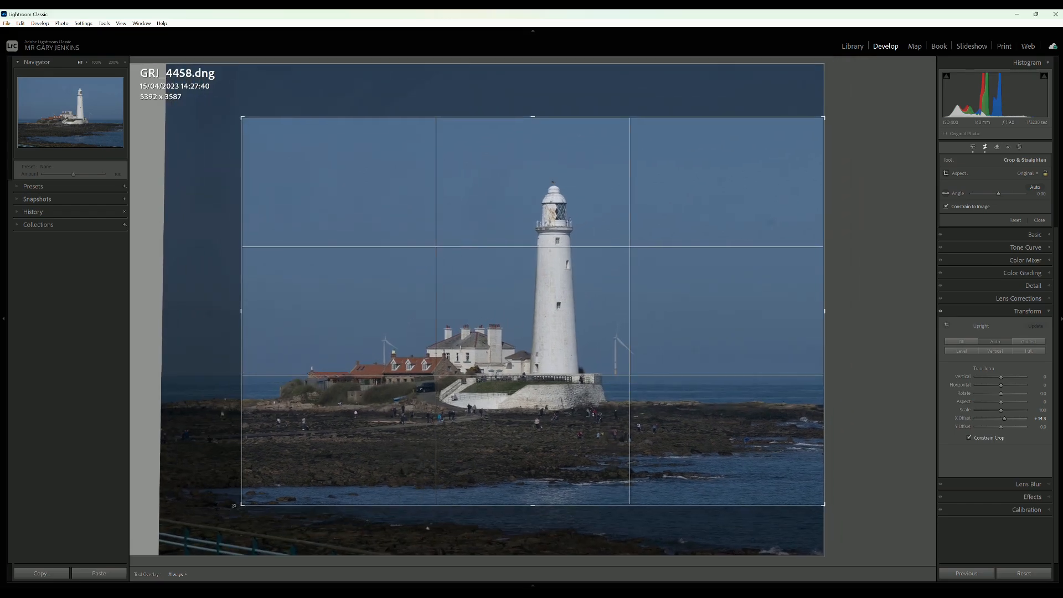
pyautogui.moveTo(479, 350); pyautogui.dragTo(560, 350)
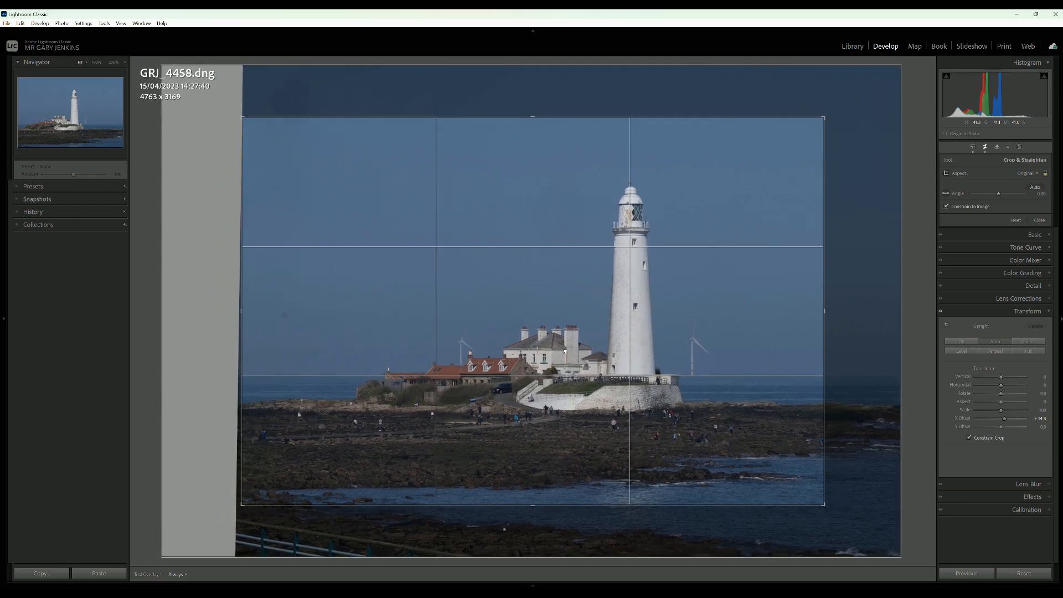
pyautogui.click(973, 148)
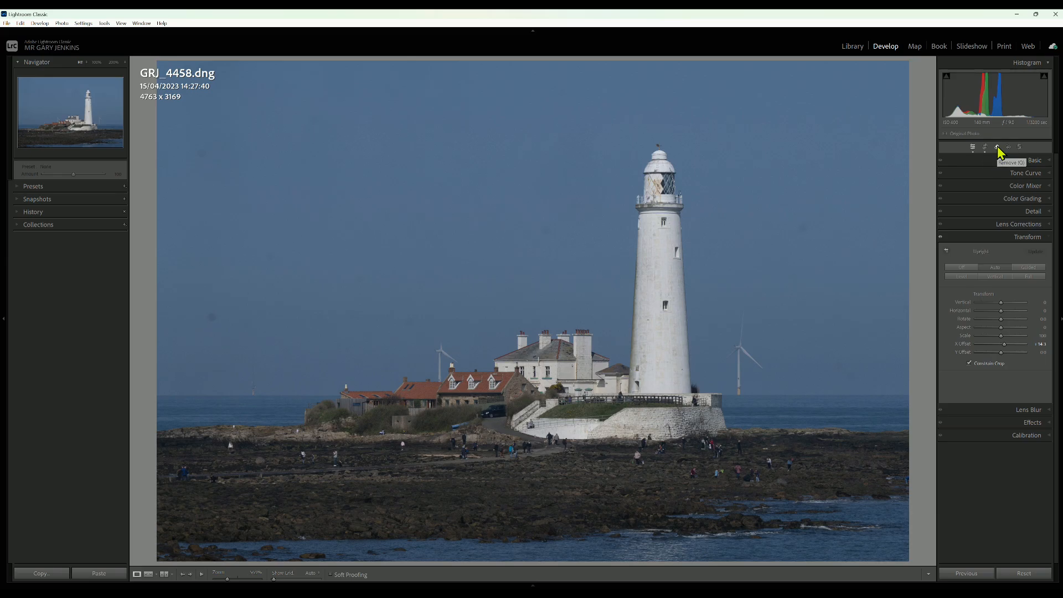
# Heal the dust spot in the sky right of the lighthouse using the Remove tool's Heal mode, size 13 and feather 57.
pyautogui.click(998, 146)
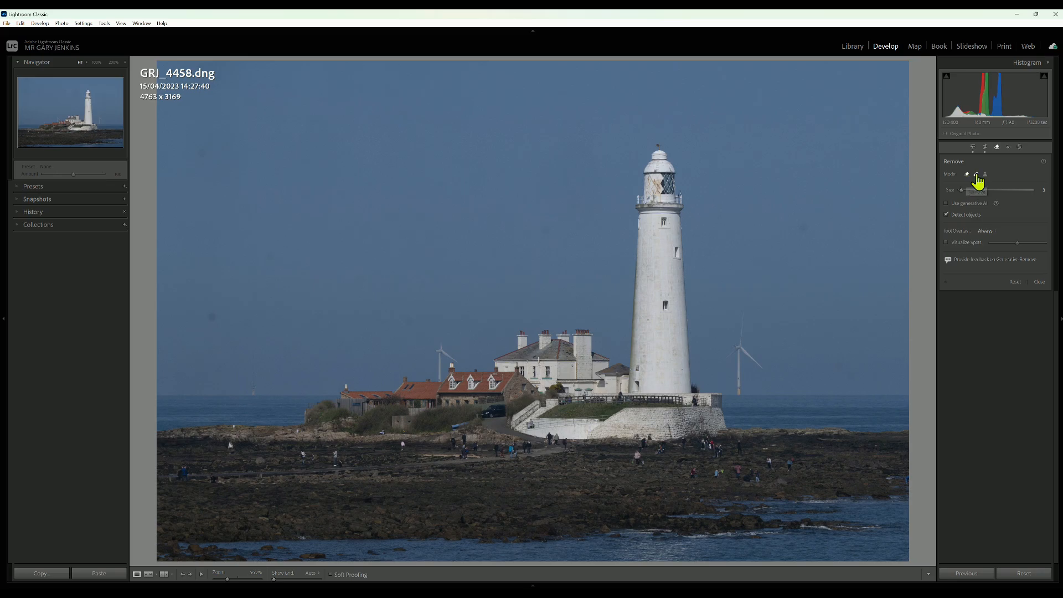
pyautogui.click(977, 175)
pyautogui.scroll(4, 802, 227)
pyautogui.scroll(-4, 812, 240)
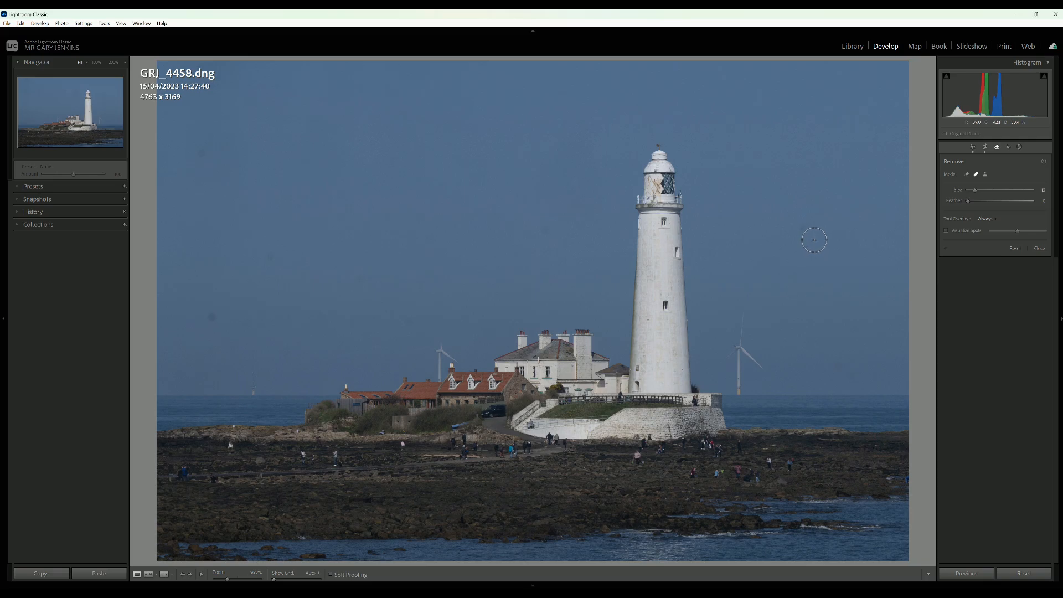
pyautogui.scroll(4, 808, 252)
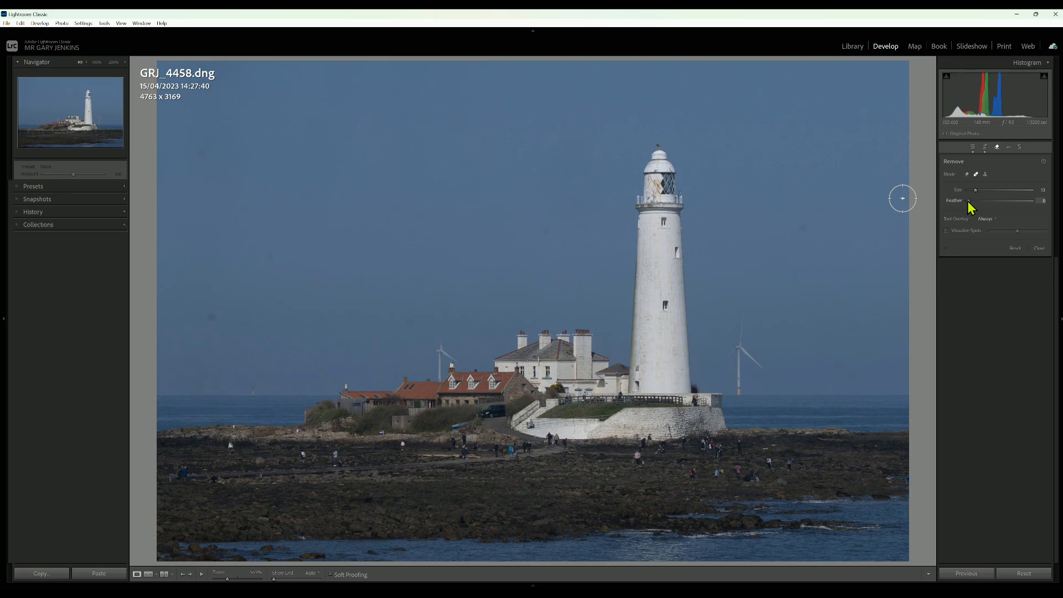
pyautogui.moveTo(968, 202); pyautogui.dragTo(1007, 209)
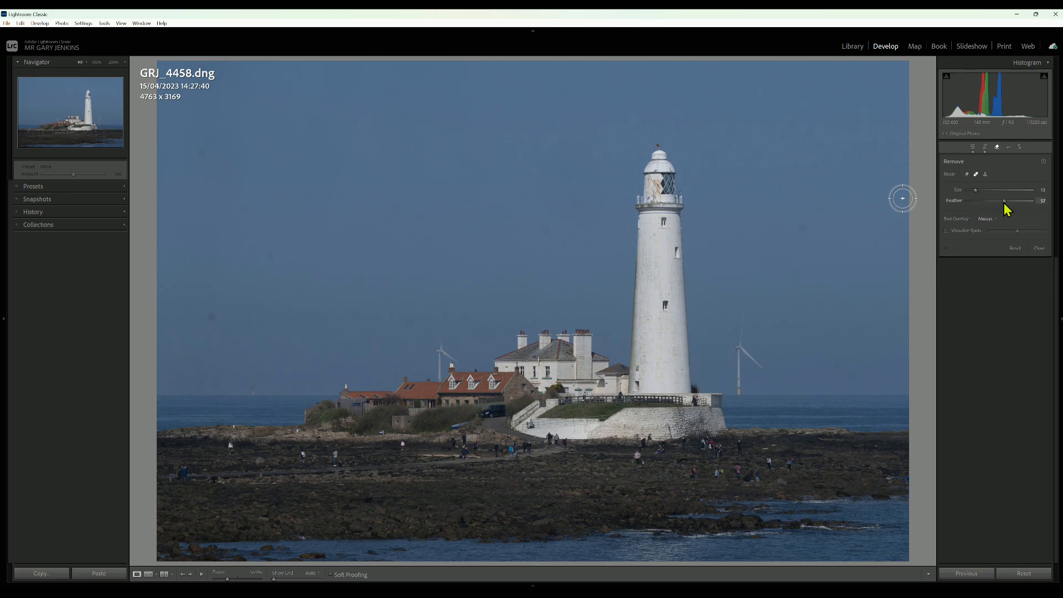
pyautogui.click(804, 229)
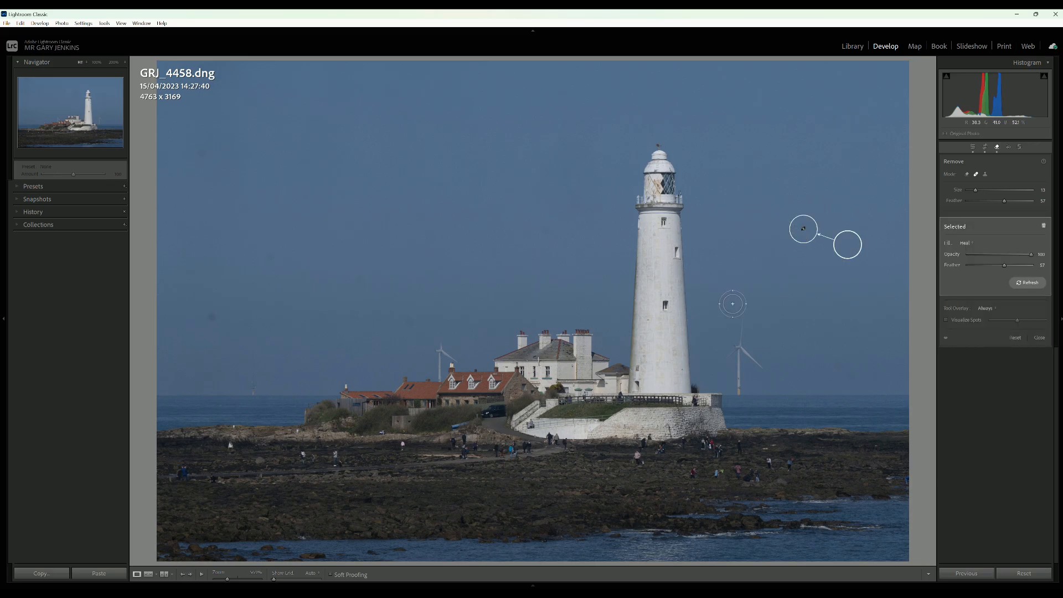
# Heal the dust spot just above the horizon at the far right, and enable Visualize Spots with a raised threshold.
pyautogui.click(849, 373)
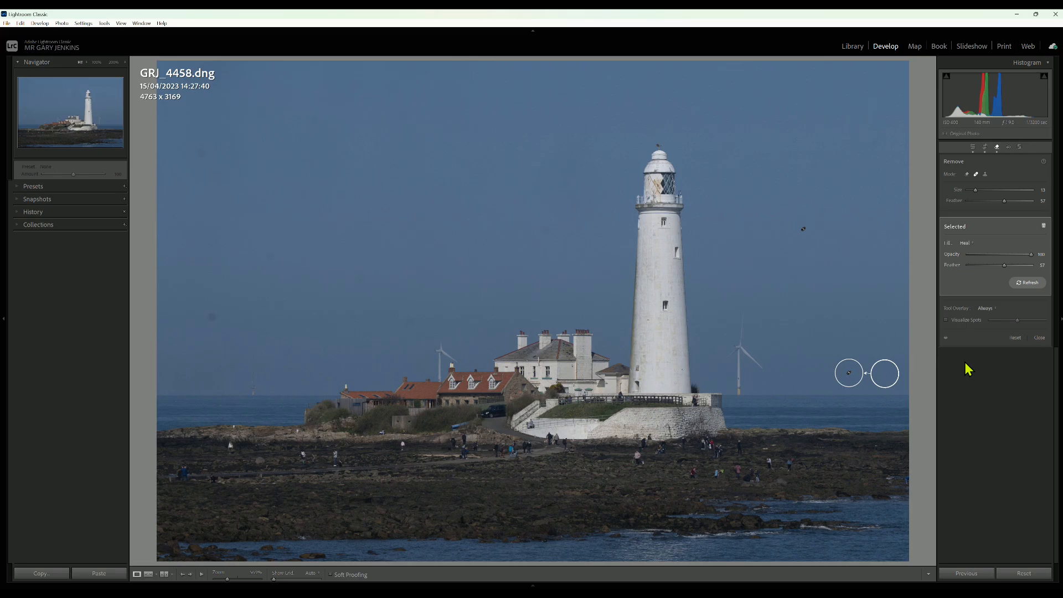
pyautogui.click(946, 321)
pyautogui.moveTo(1017, 322)
pyautogui.mouseDown()
pyautogui.moveTo(1006, 322)
pyautogui.moveTo(1036, 321)
pyautogui.mouseUp()
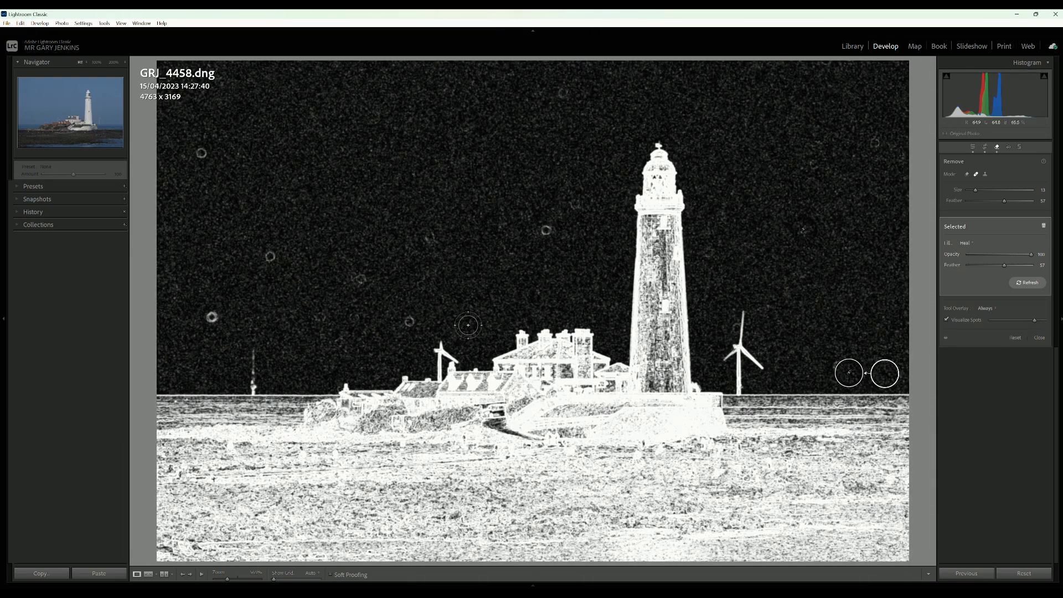
pyautogui.click(947, 319)
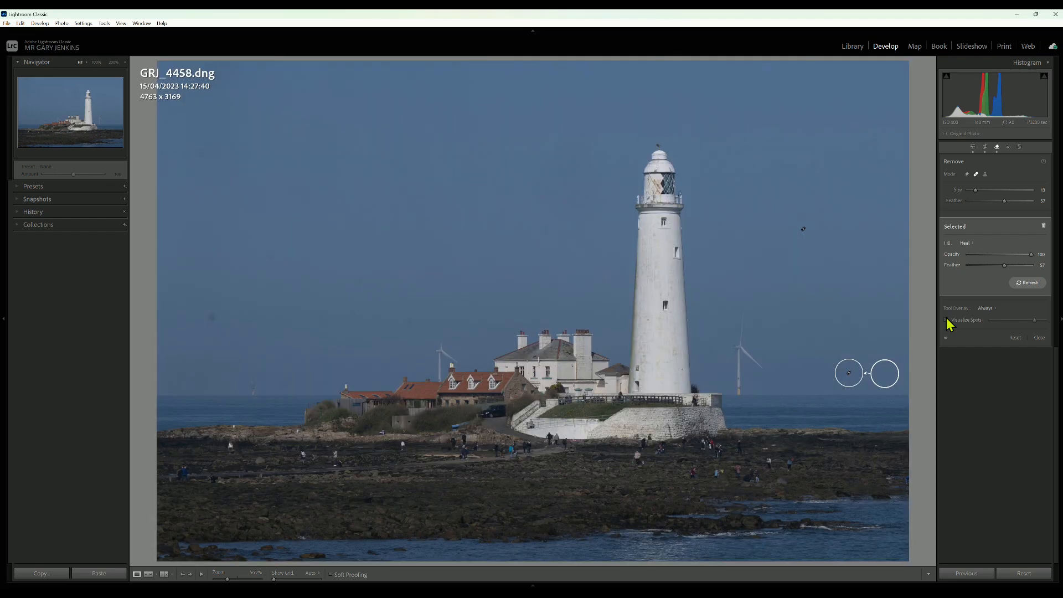
pyautogui.click(947, 319)
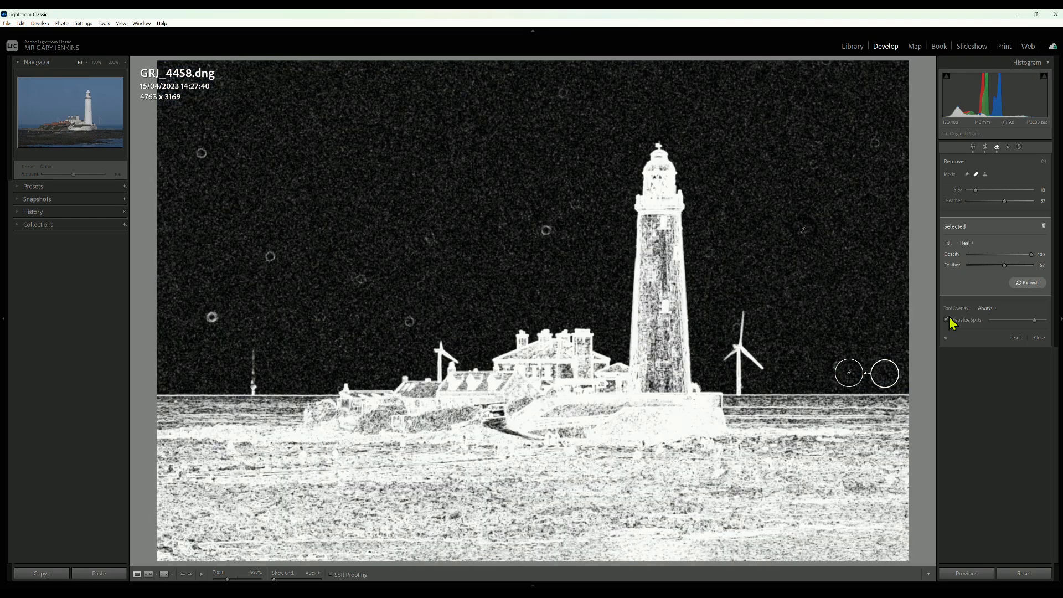
# Heal the four most prominent ringed dust spots in the sky left of the lighthouse.
pyautogui.click(545, 231)
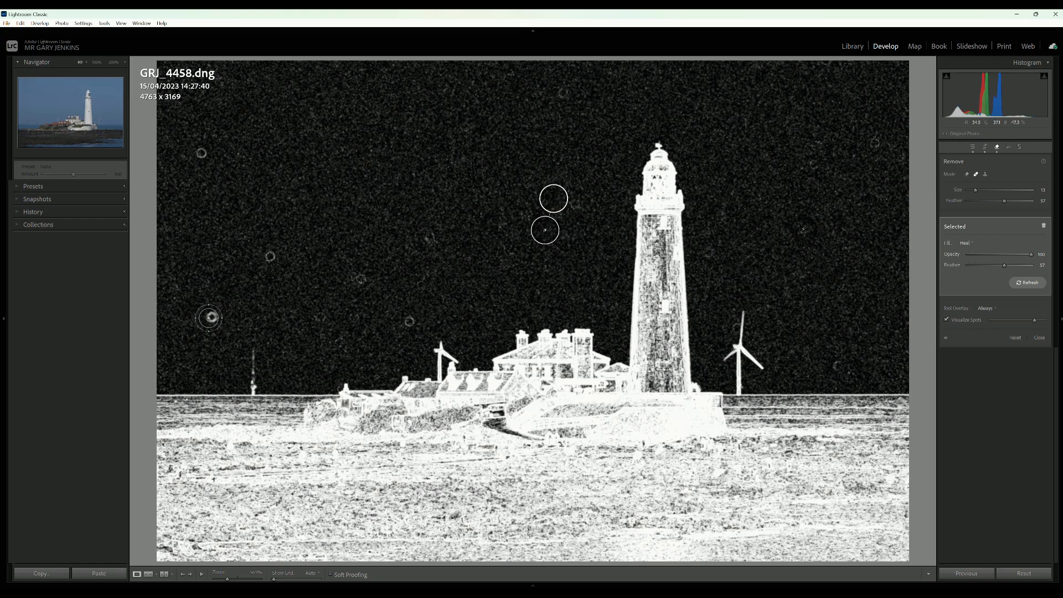
pyautogui.click(208, 318)
pyautogui.click(269, 256)
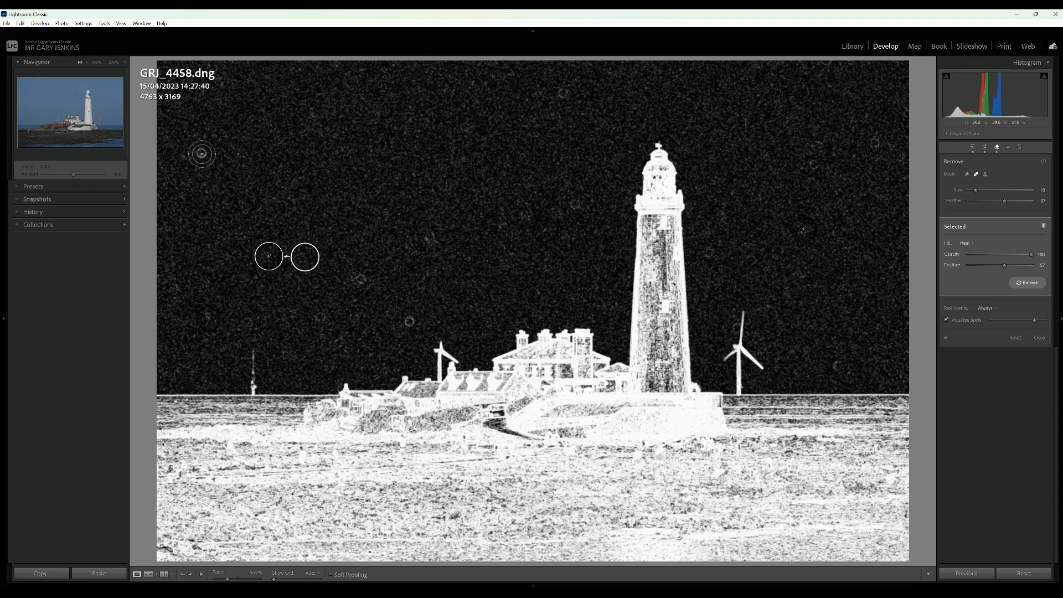
pyautogui.click(202, 153)
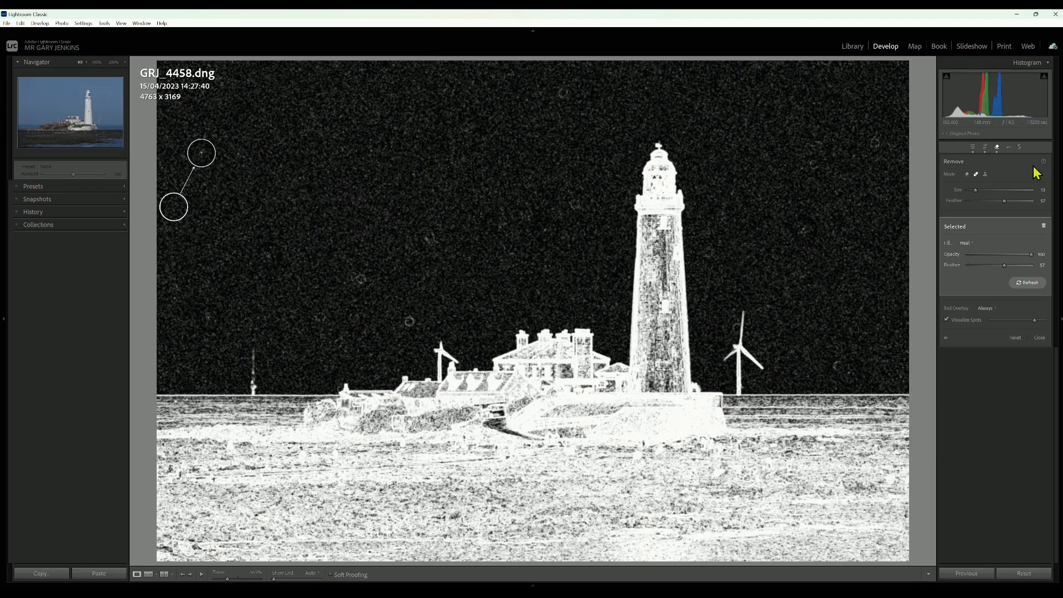
# Switch off Visualize Spots and clone over two neighbouring sky areas above the red-roofed cottages in Clone mode.
pyautogui.click(986, 173)
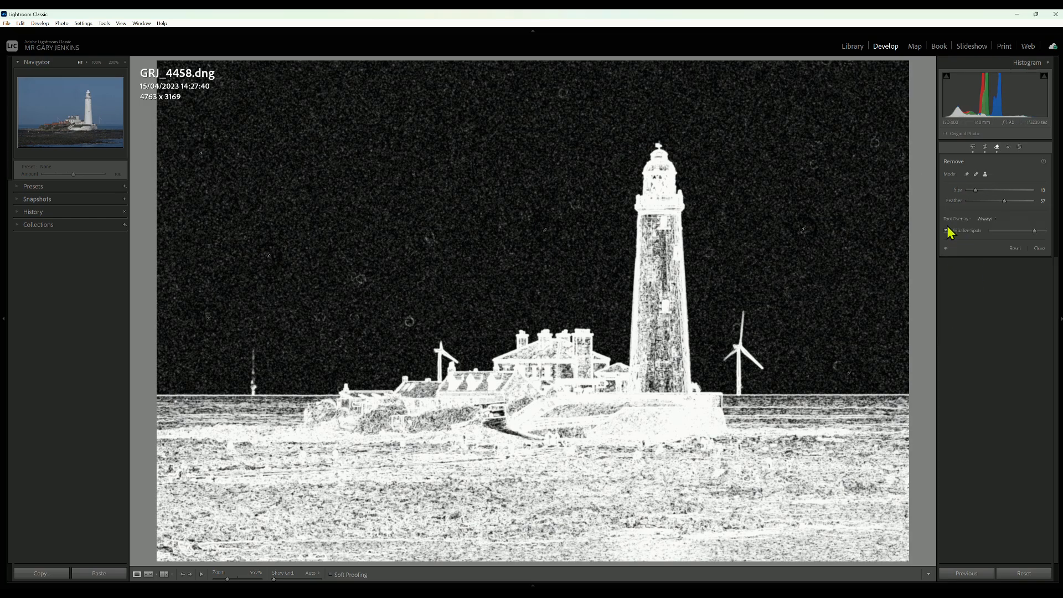
pyautogui.click(946, 231)
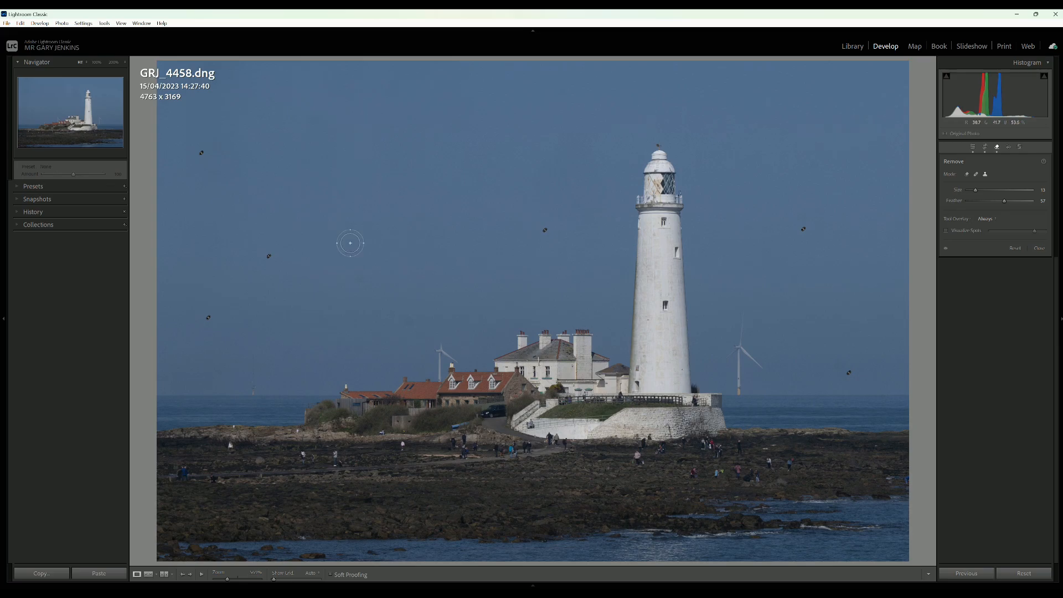
pyautogui.click(352, 316)
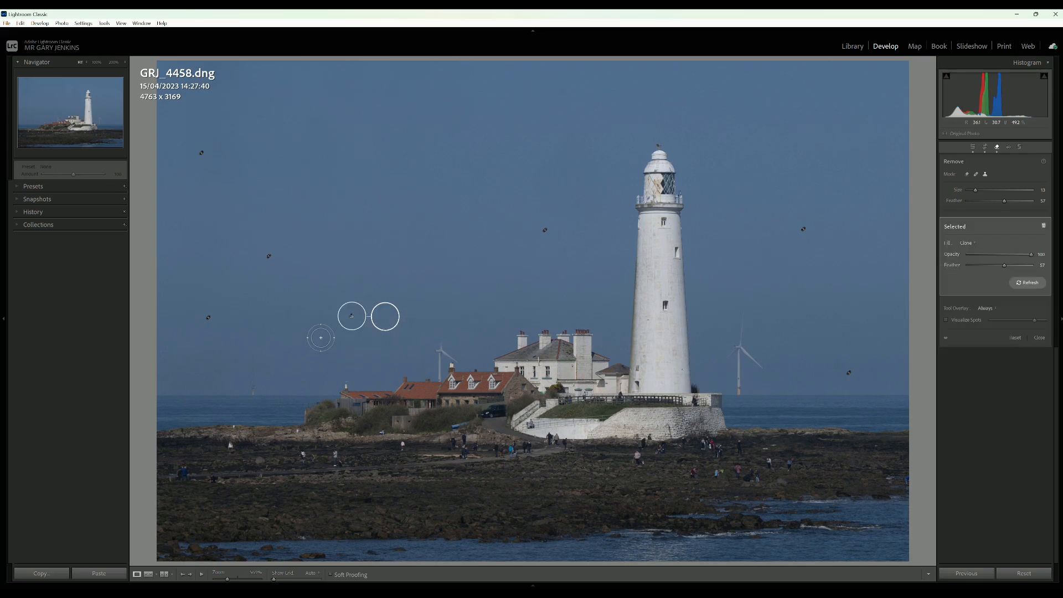
pyautogui.click(321, 316)
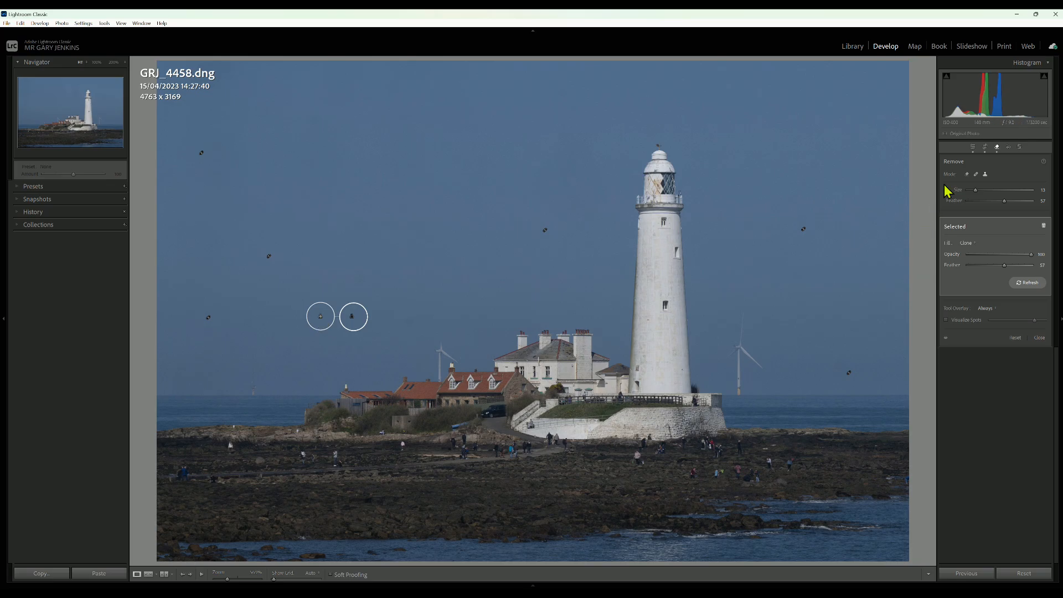
# Remove two faint sky spots above the cottages in Remove mode at size 10, and return to Heal mode.
pyautogui.click(968, 175)
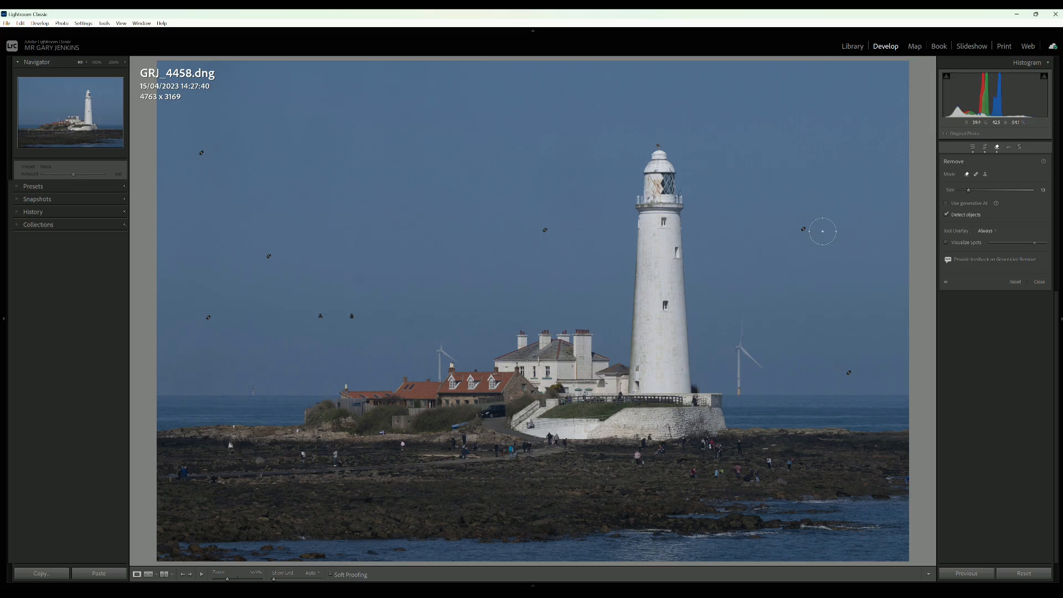
pyautogui.scroll(-2, 863, 255)
pyautogui.click(361, 285)
pyautogui.click(360, 283)
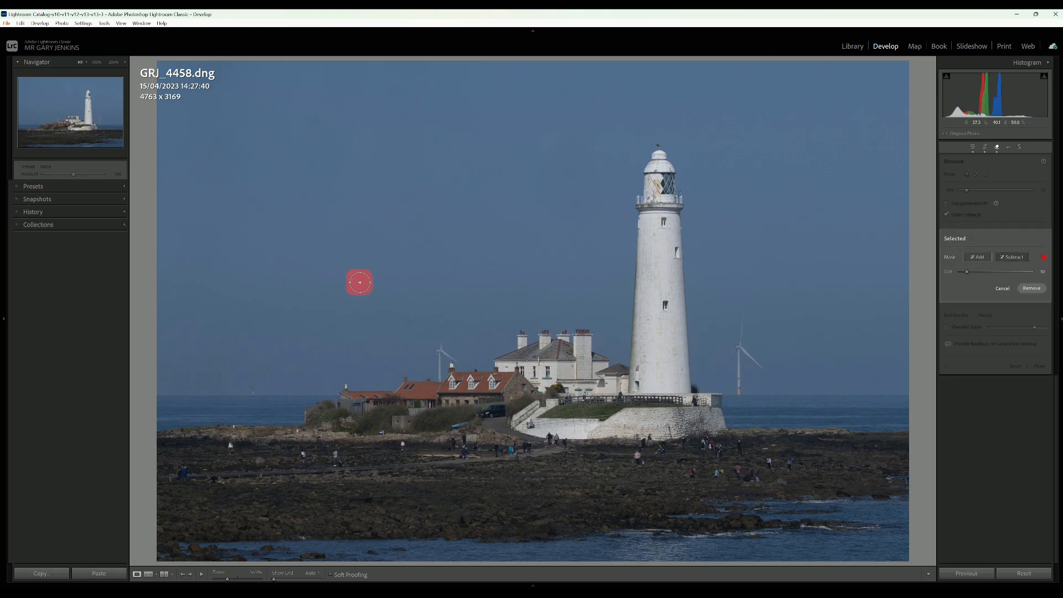
pyautogui.click(1032, 289)
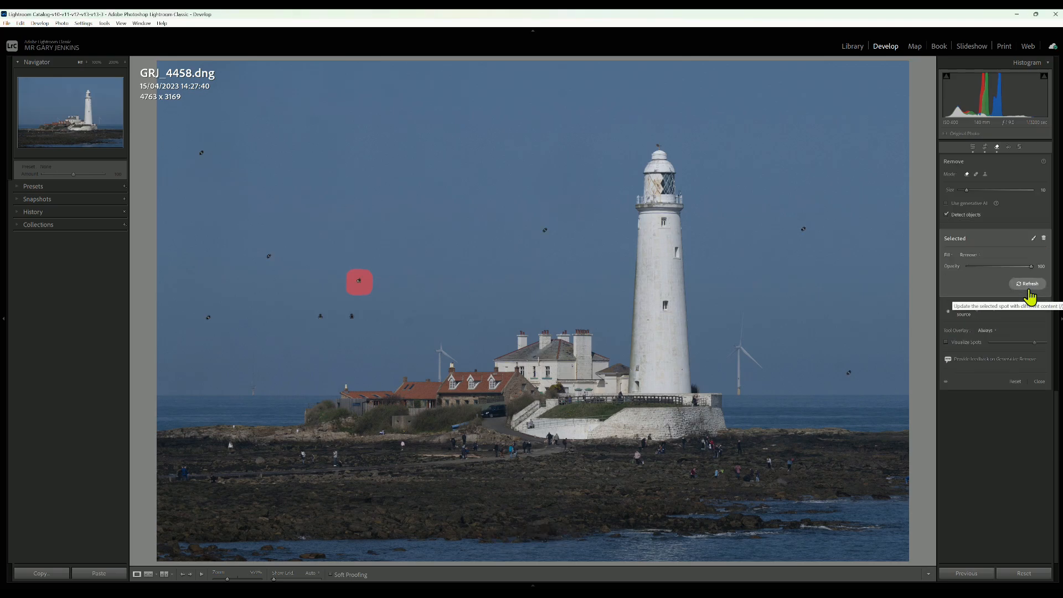
pyautogui.click(410, 321)
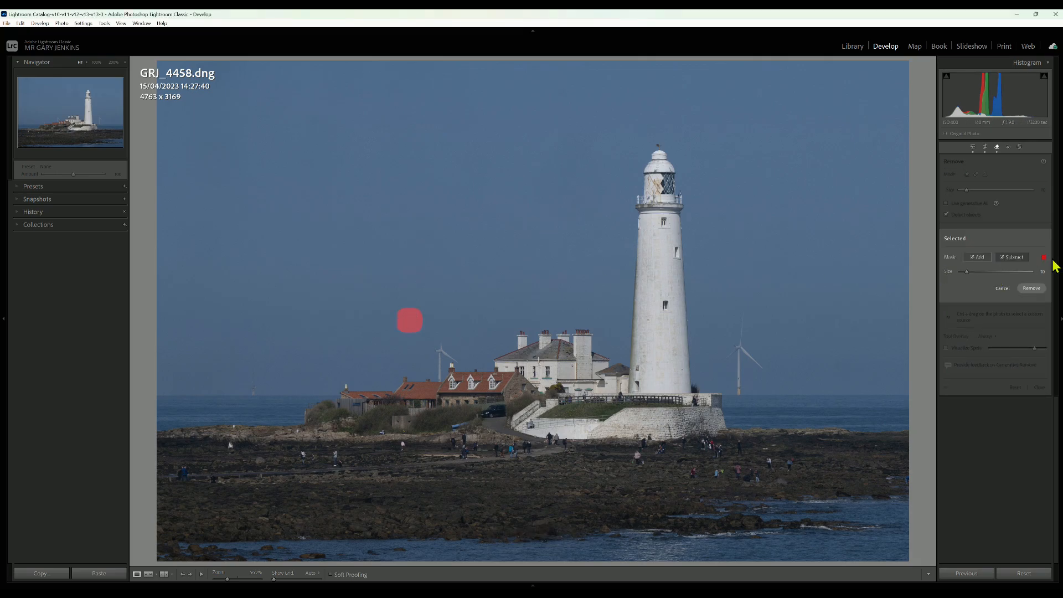
pyautogui.click(1030, 290)
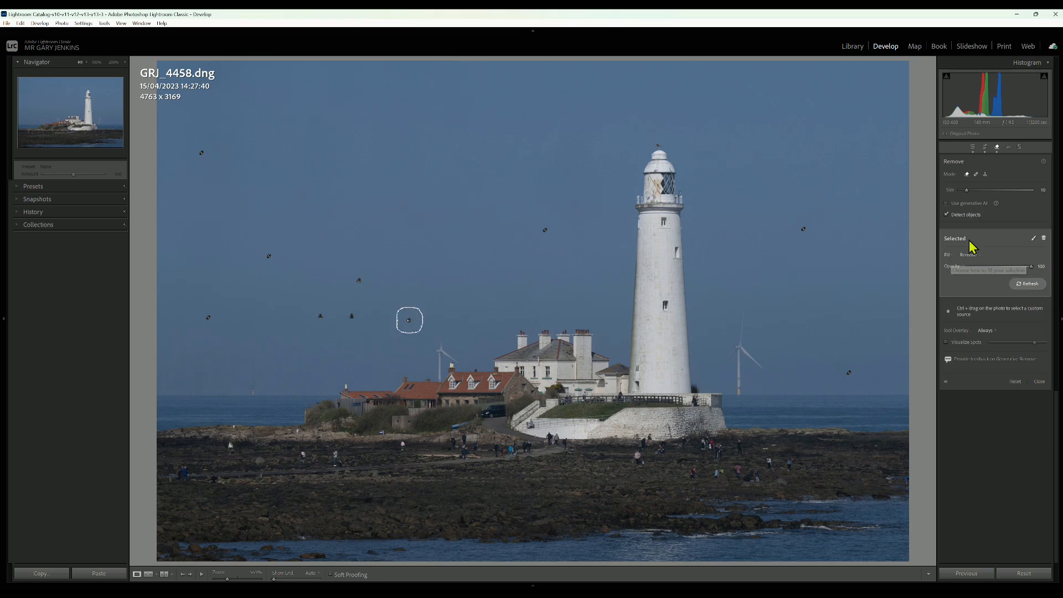
pyautogui.click(977, 175)
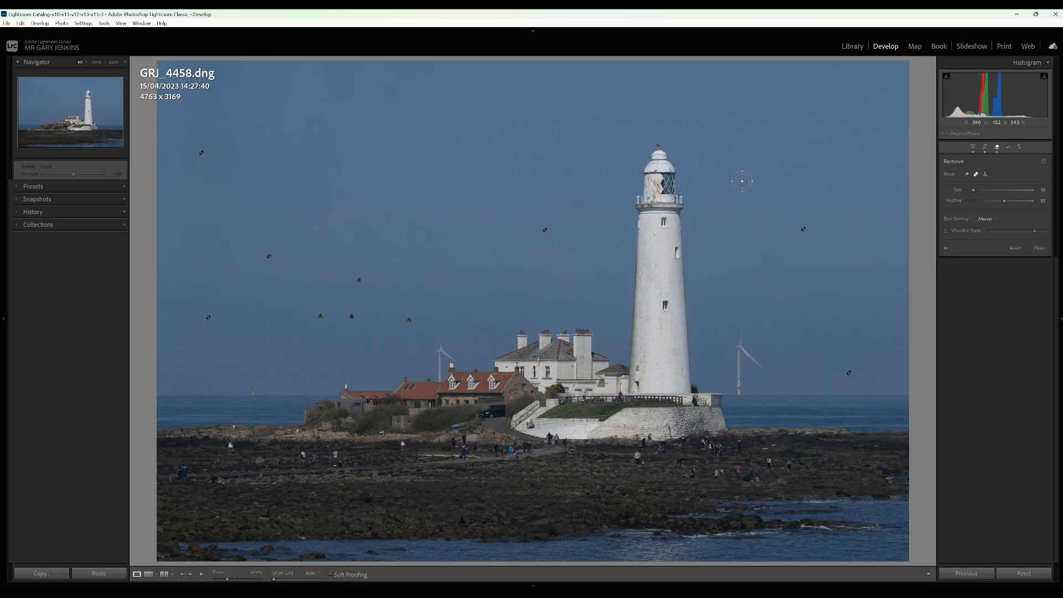
# Try healing the wind turbine right of the lighthouse, and delete the heal area.
pyautogui.click(739, 386)
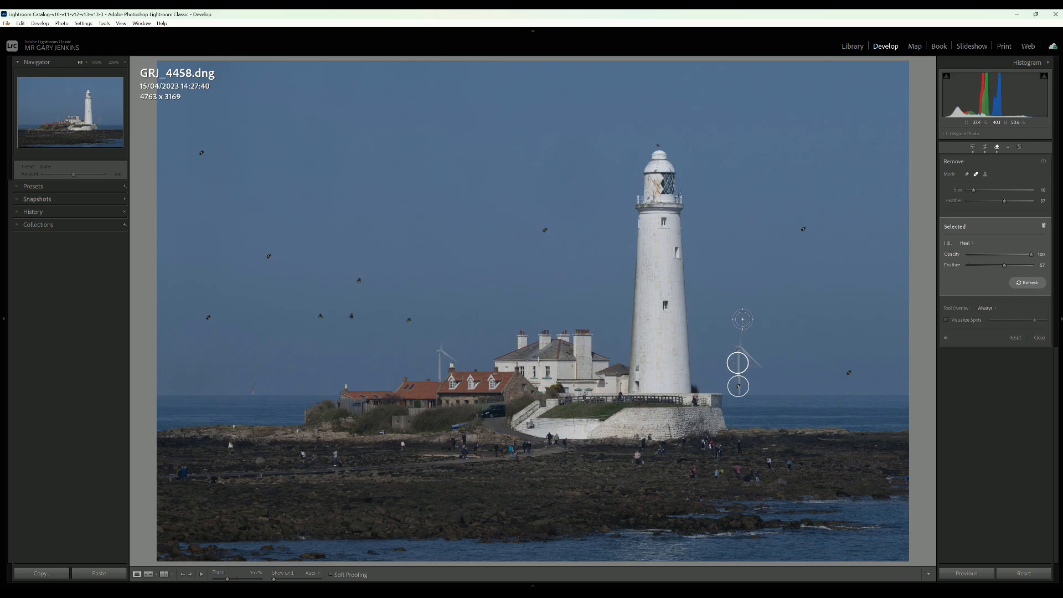
pyautogui.hotkey('ctrl', 'z')
pyautogui.hotkey('ctrl', 'y')
pyautogui.rightClick(740, 359)
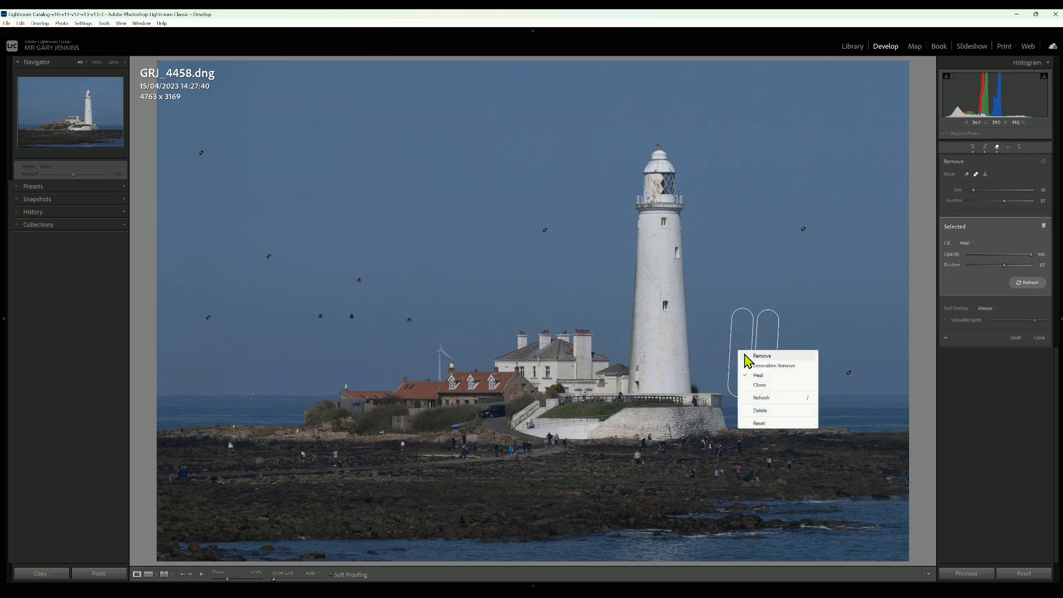
pyautogui.click(763, 412)
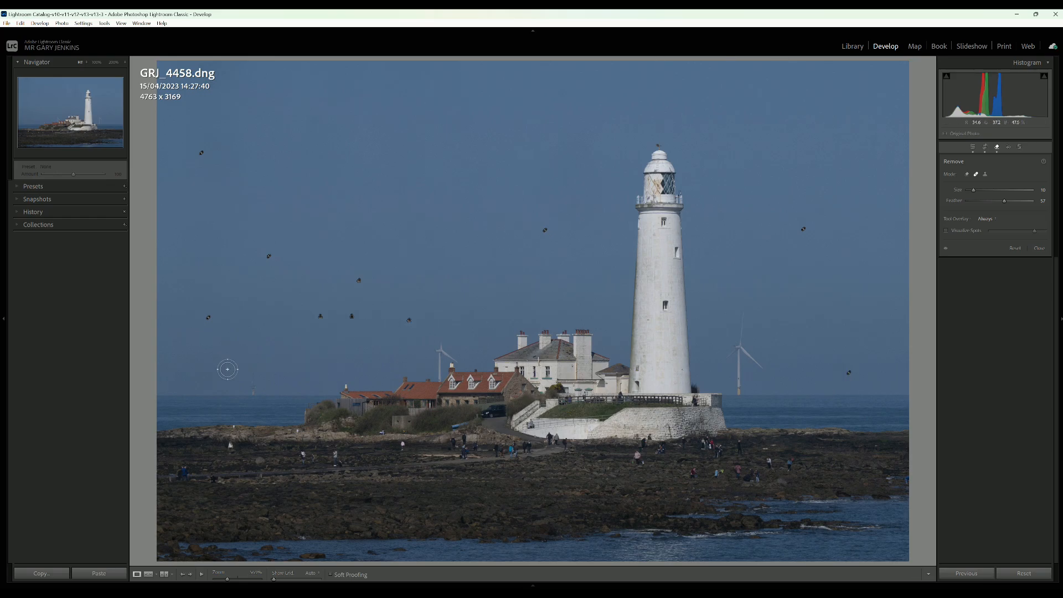
# Heal the spot and the small object near the far-left horizon, plus the wind turbine and a sky area right of the lighthouse.
pyautogui.click(223, 363)
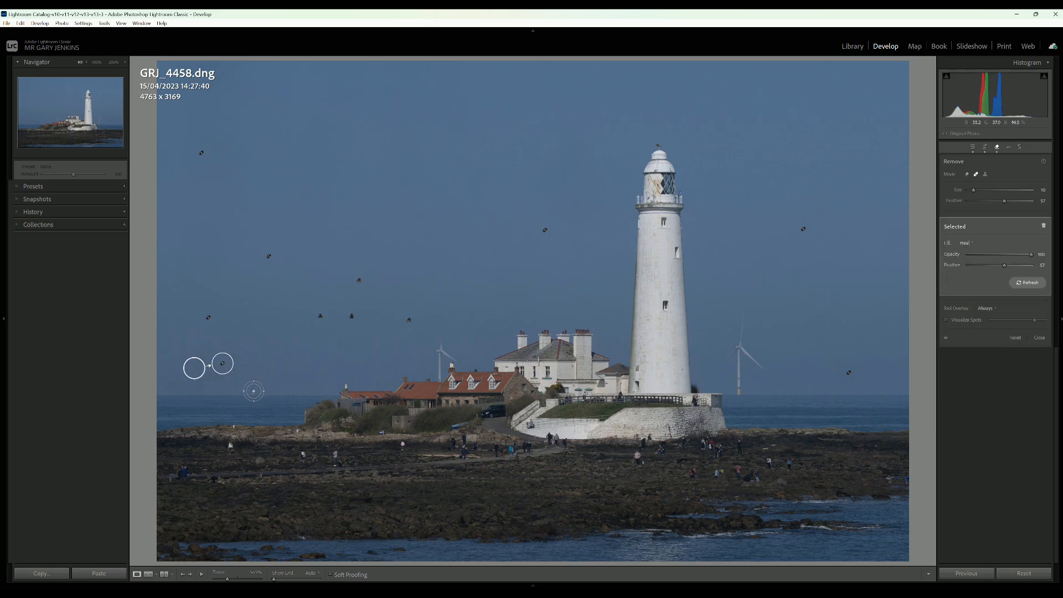
pyautogui.moveTo(254, 391); pyautogui.dragTo(256, 367)
pyautogui.moveTo(742, 317)
pyautogui.mouseDown()
pyautogui.moveTo(729, 356)
pyautogui.moveTo(757, 363)
pyautogui.moveTo(739, 384)
pyautogui.mouseUp()
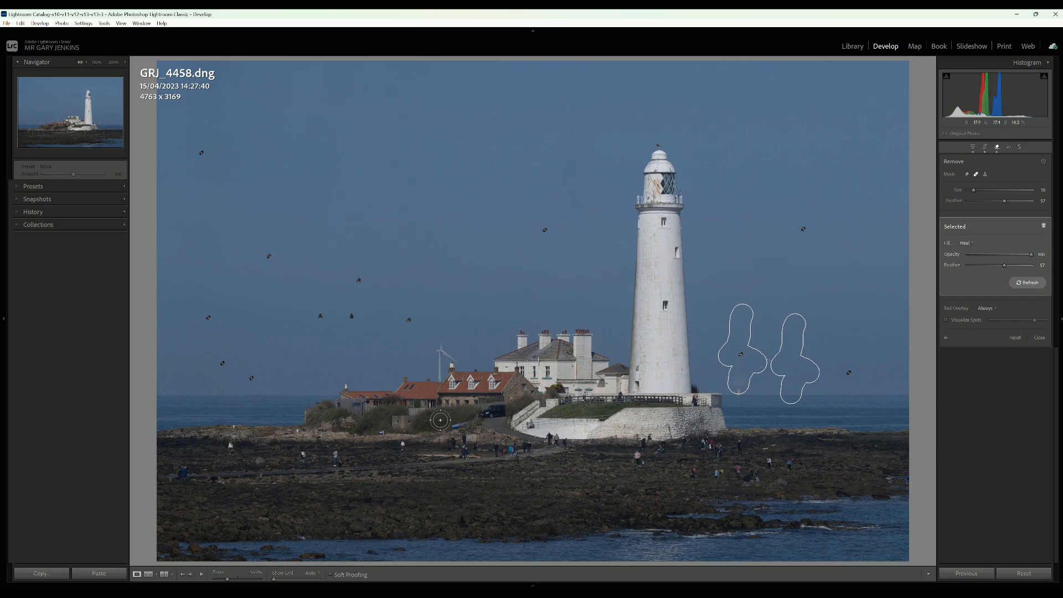
pyautogui.rightClick(751, 365)
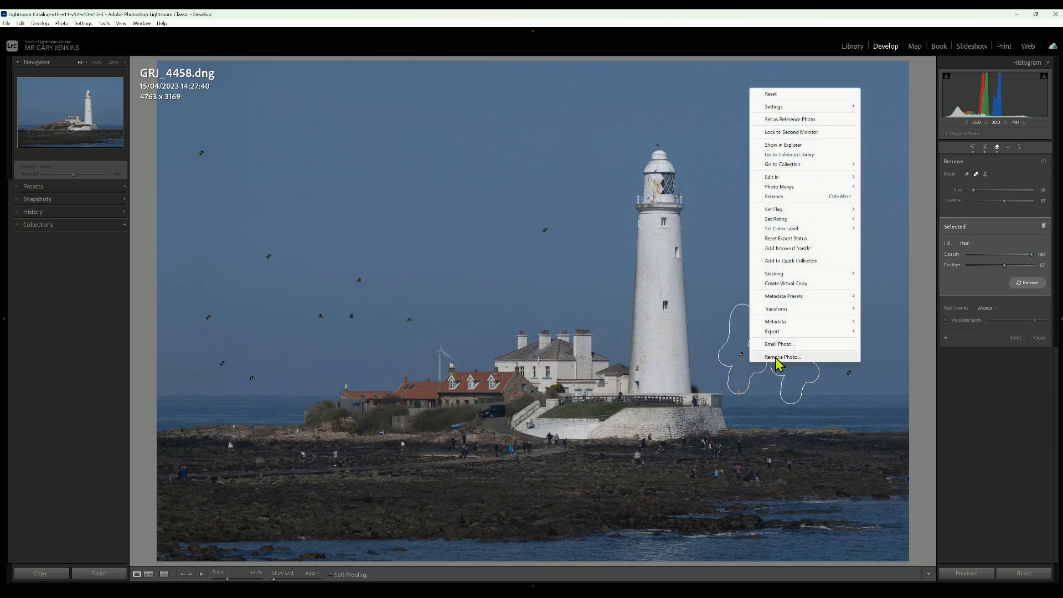
pyautogui.click(826, 397)
pyautogui.click(819, 389)
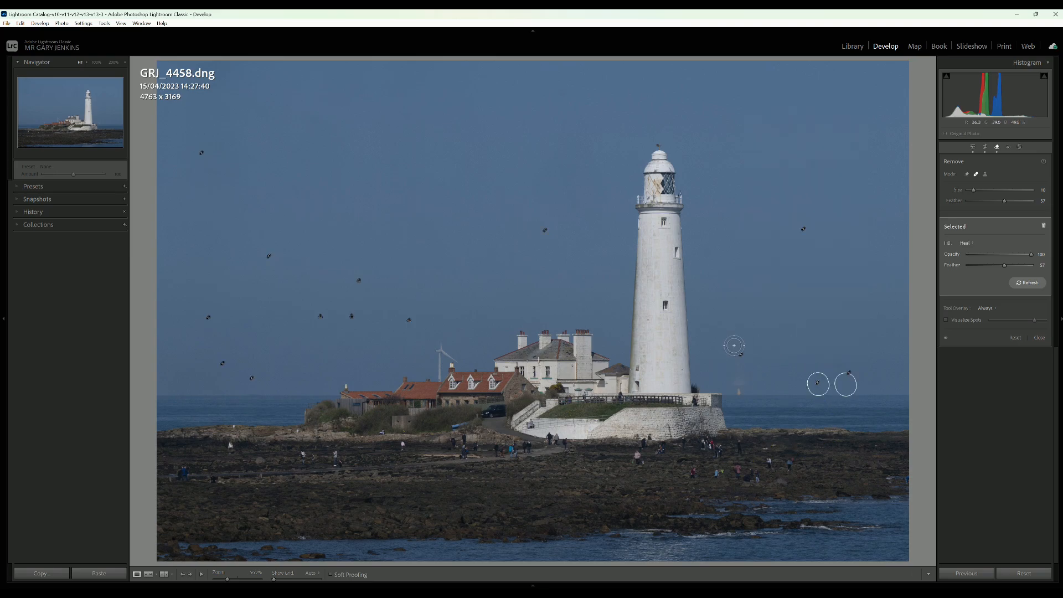